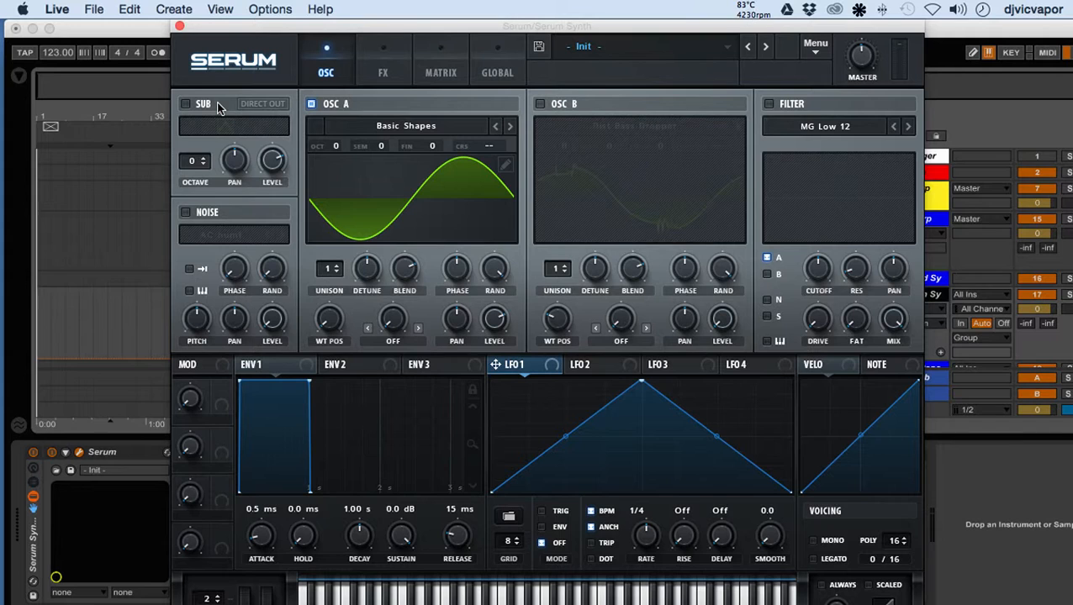
Enable the sub oscillator and try each of its waveform shapes in turn, ending on Sine.
click(217, 108)
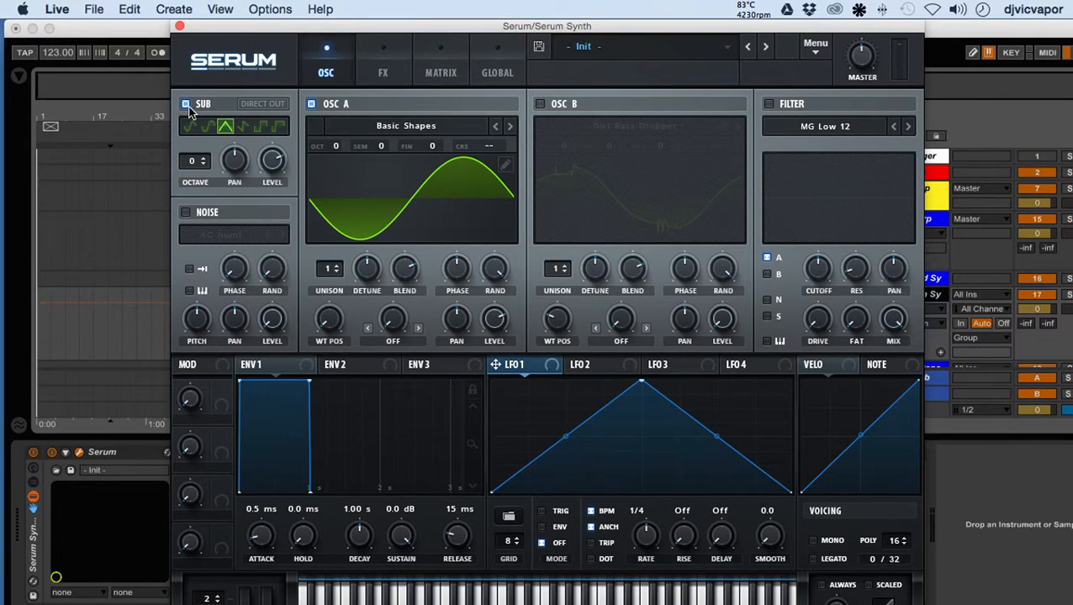
click(186, 106)
click(186, 106)
click(206, 128)
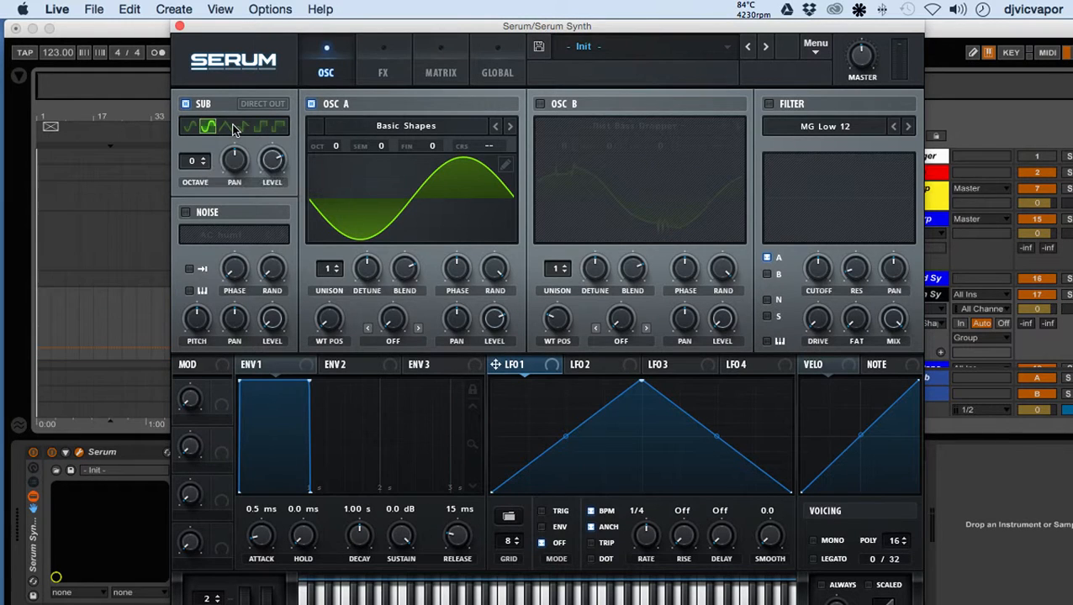
click(225, 128)
click(243, 128)
click(261, 128)
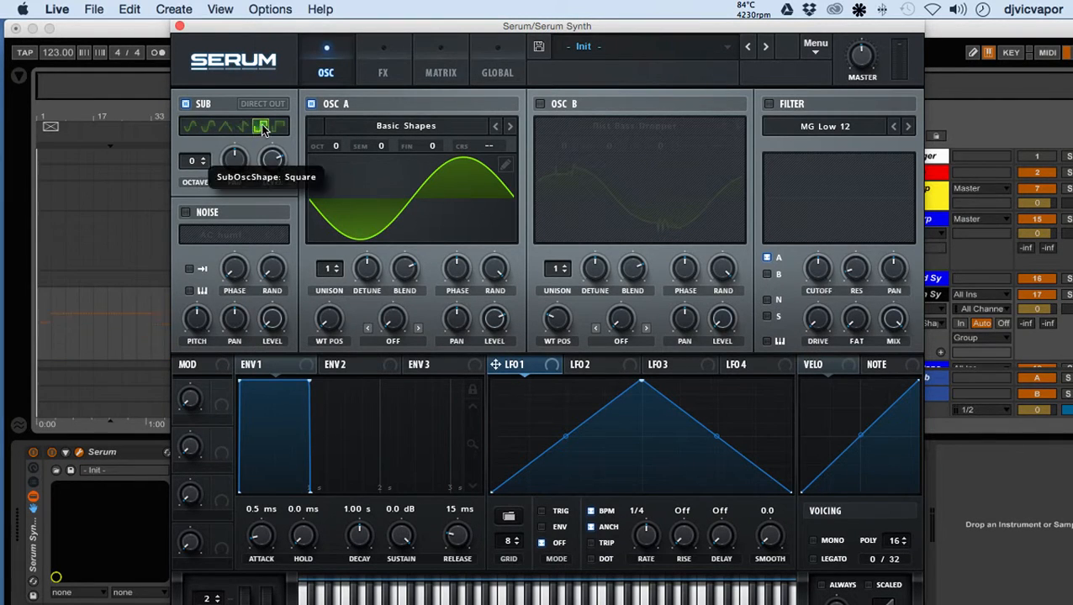
click(274, 128)
click(194, 127)
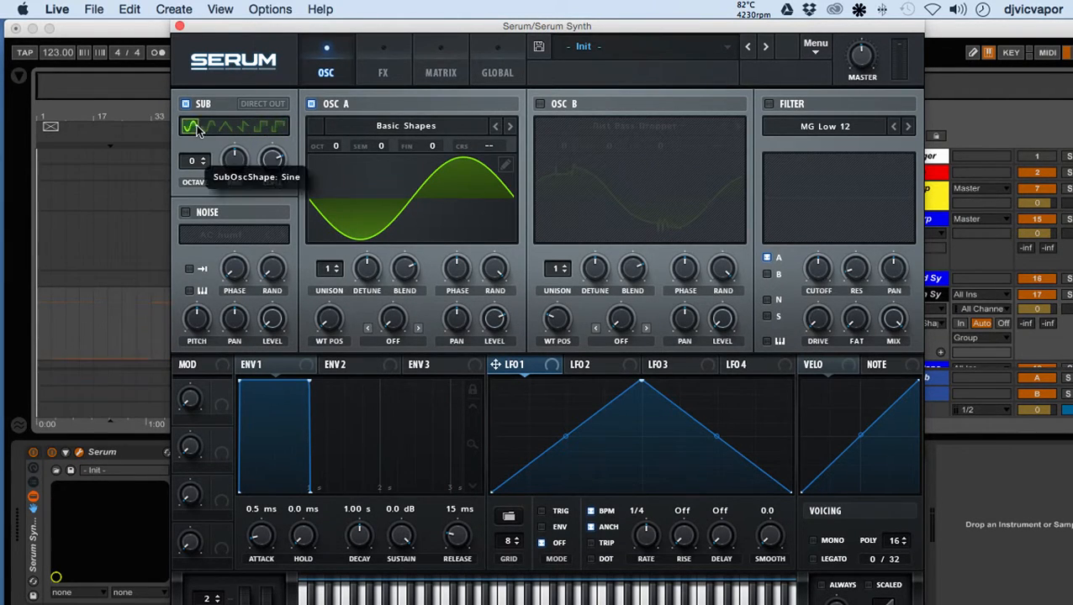
Turn off oscillator A and audition the sub oscillator alone with the Sine, Triangle and second waveform shapes.
key(a)
key(a)
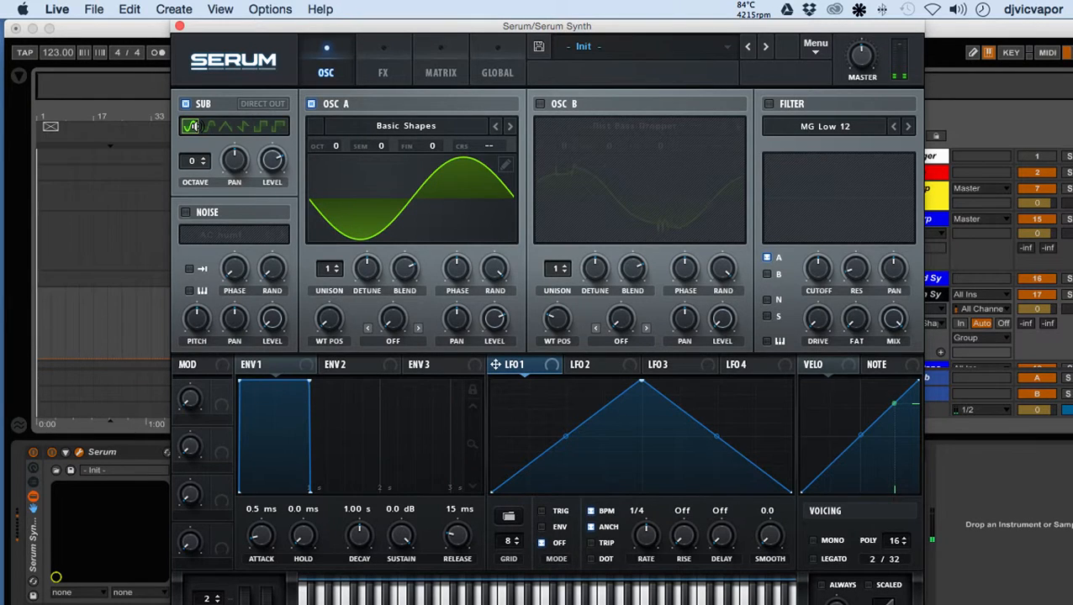
click(310, 104)
key(a)
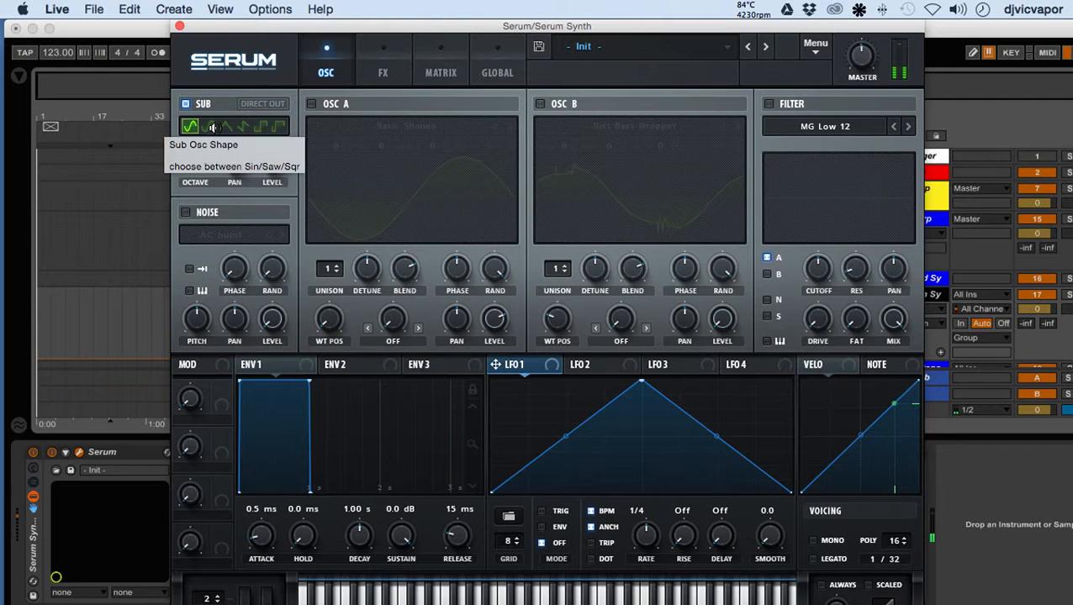
click(224, 127)
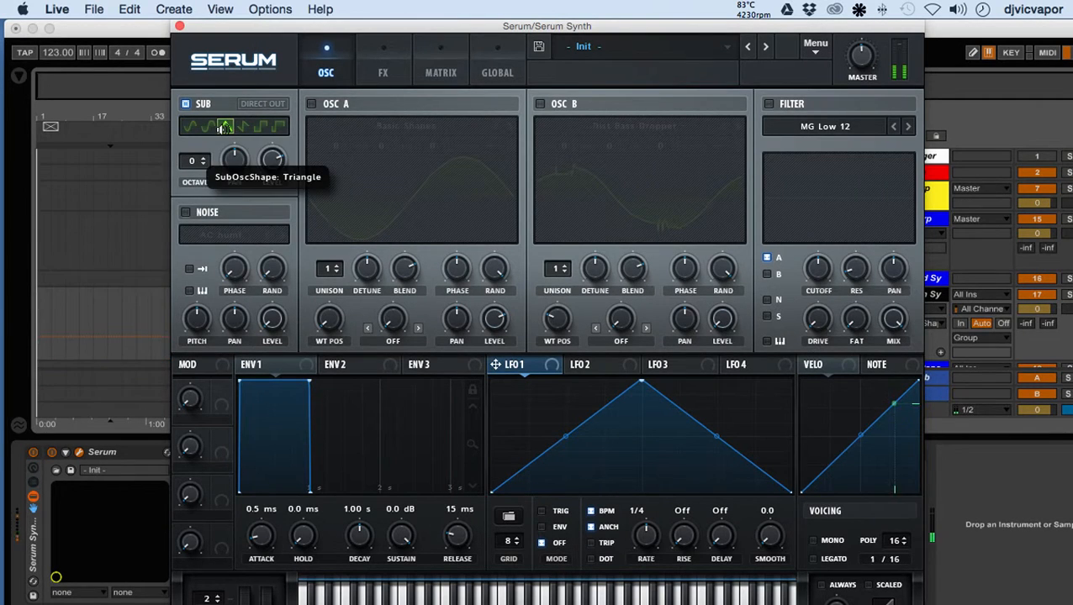
click(209, 127)
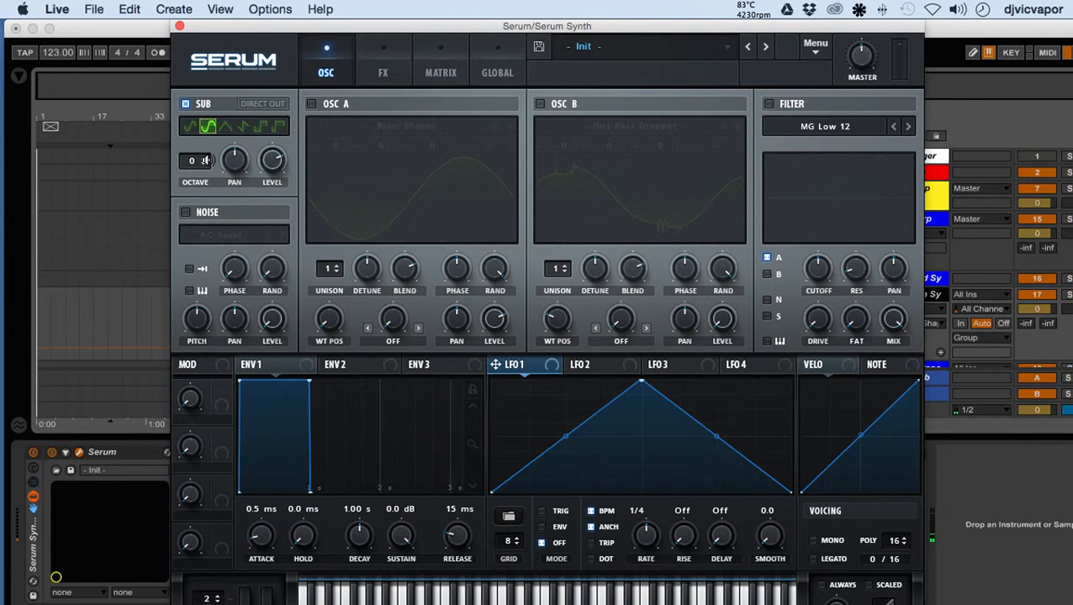
Set the sub oscillator's octave to -1 and its shape to Triangle, and try out its level control.
drag(201, 163, 204, 185)
key(a)
drag(203, 161, 202, 152)
click(220, 129)
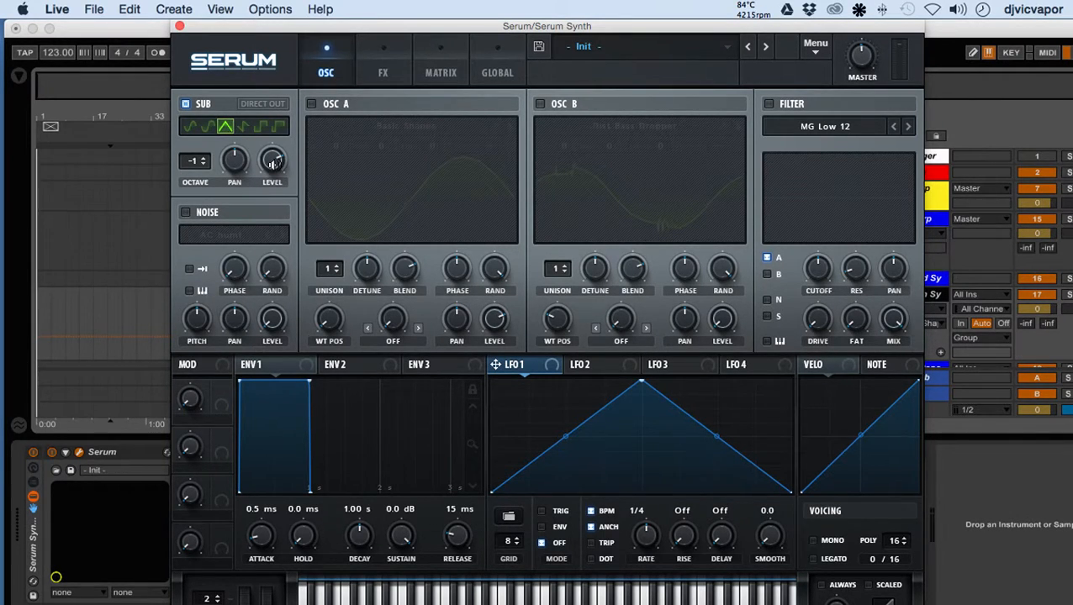
mouse_move(272, 162)
mouse_down()
mouse_move(275, 236)
mouse_move(263, 171)
mouse_move(254, 177)
mouse_move(261, 157)
mouse_move(254, 169)
mouse_up()
drag(289, 28, 263, 27)
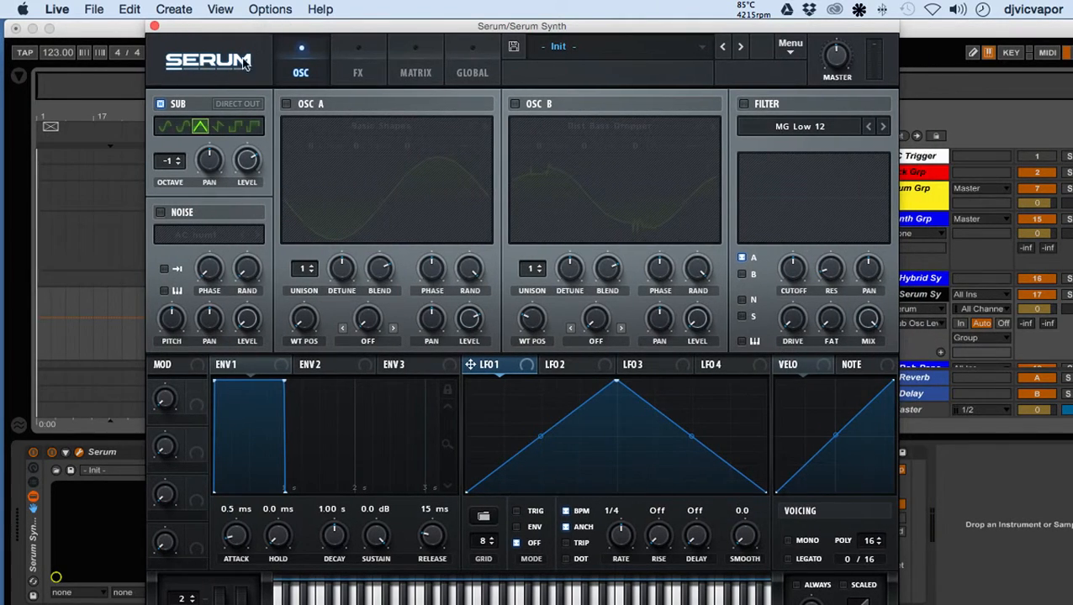
Switch the sub oscillator's Direct Out on and off again, looking at the effects rack in between.
click(236, 105)
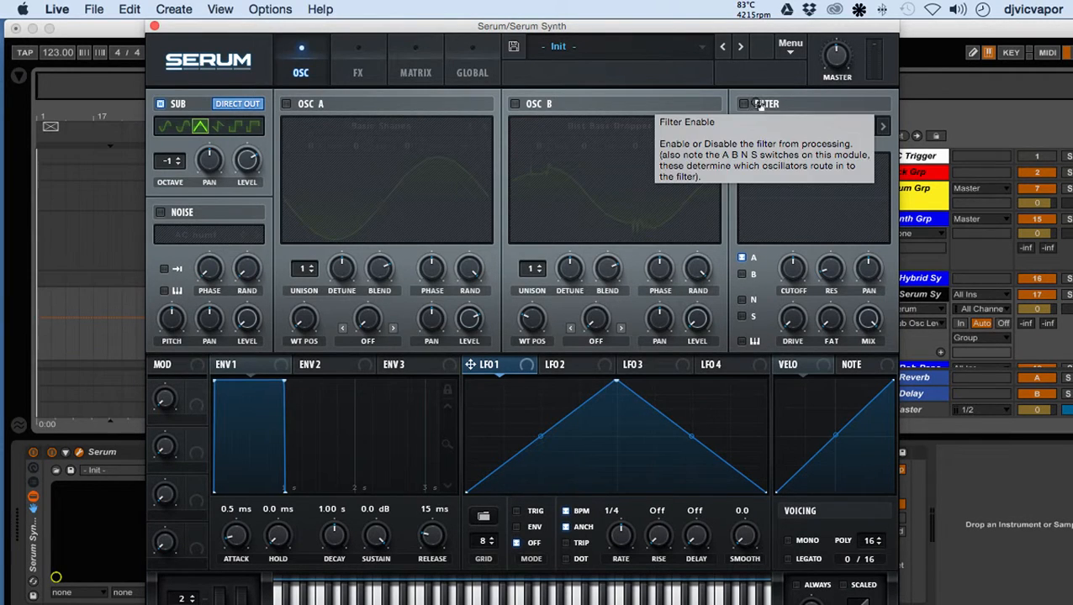
click(359, 73)
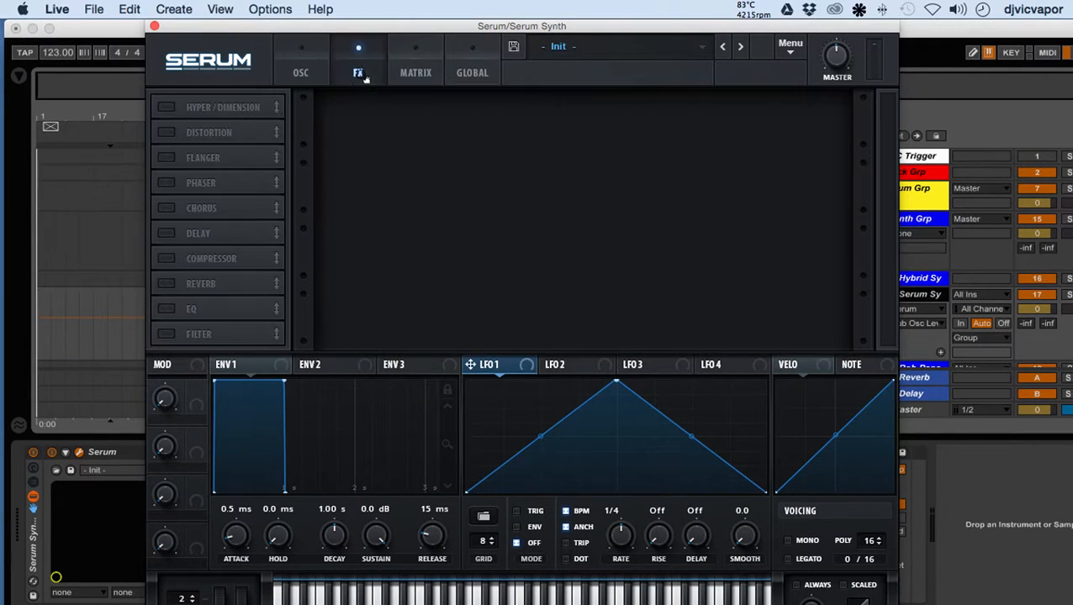
click(303, 70)
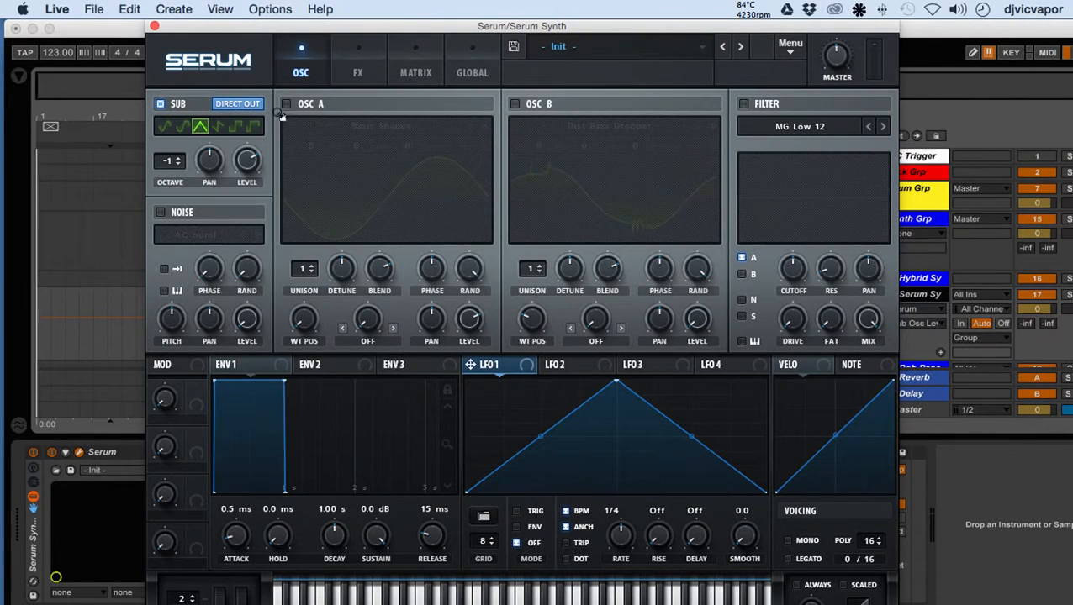
click(237, 103)
Enable oscillator A, load the Monster 2 [SL] wavetable and raise its wavetable position.
click(286, 104)
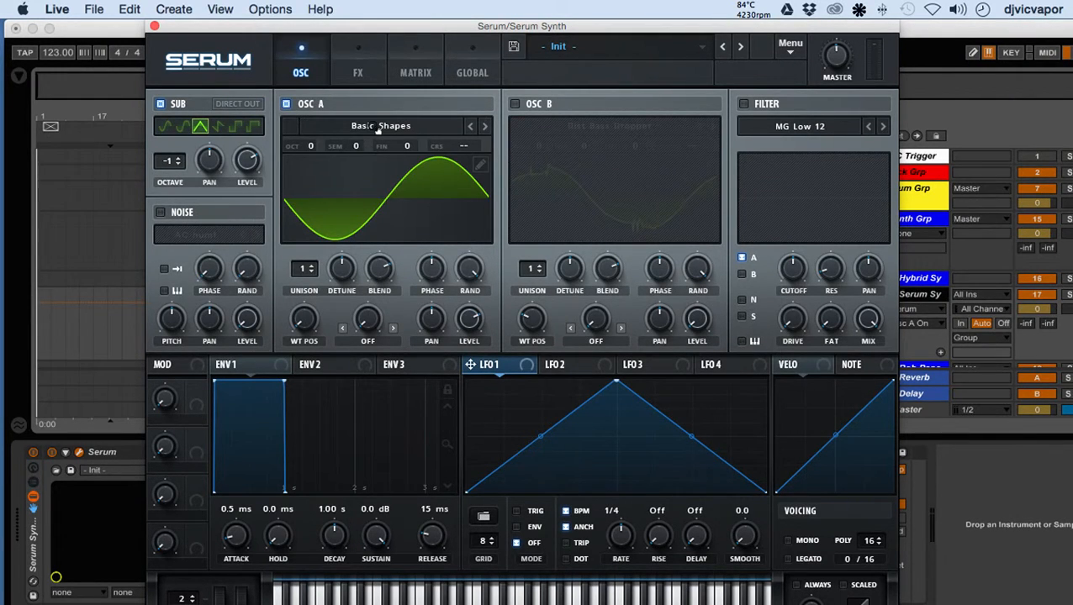
click(377, 126)
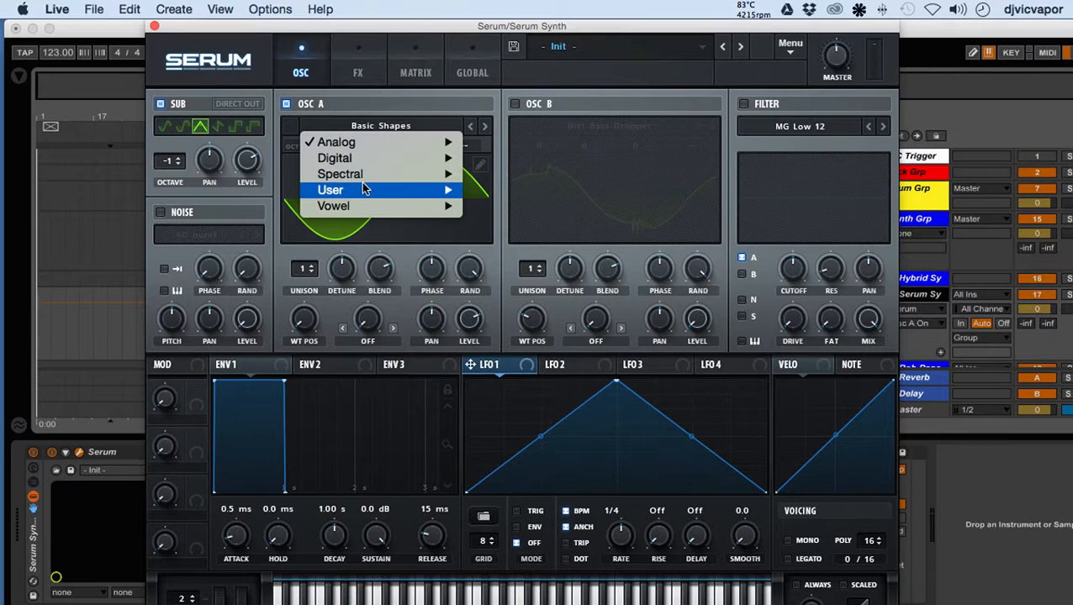
mouse_move(365, 174)
click(493, 210)
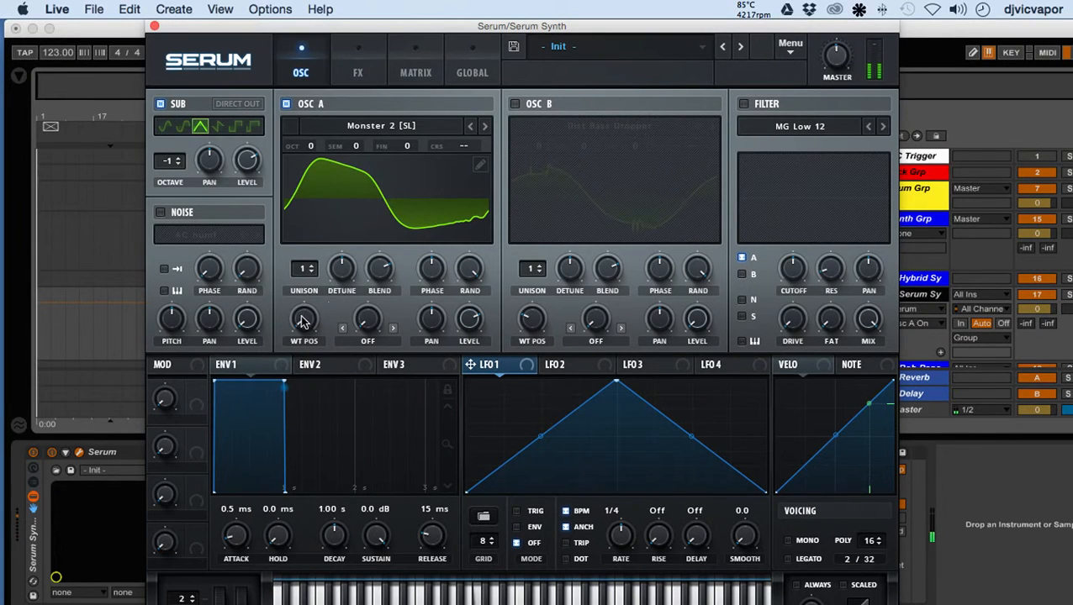
drag(304, 320, 317, 274)
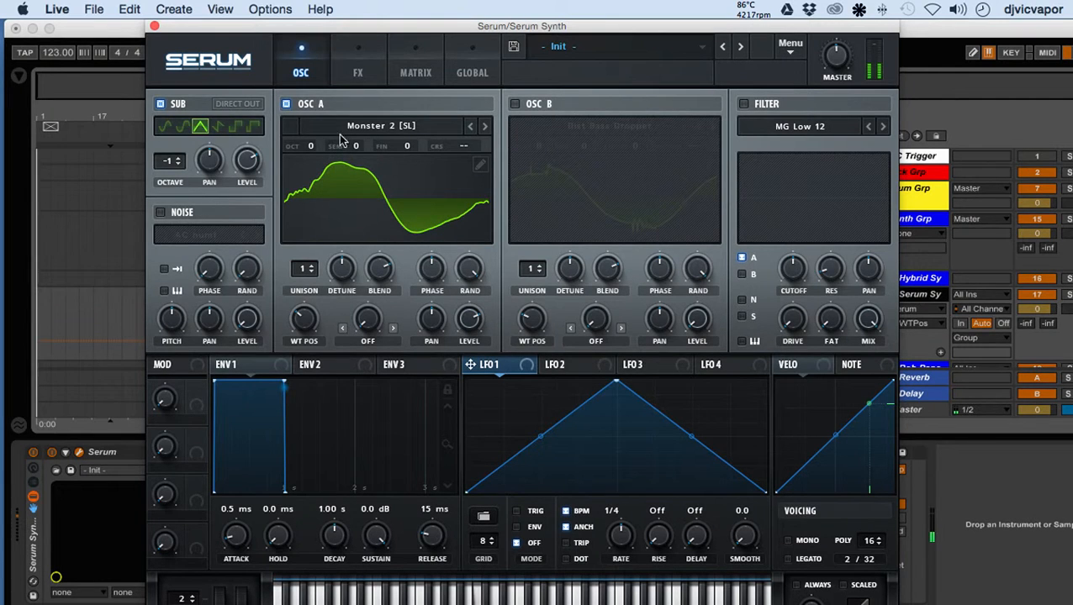
Enable the MG Low 12 filter, assign LFO 1 to its cutoff and play notes to hear the modulation.
click(744, 105)
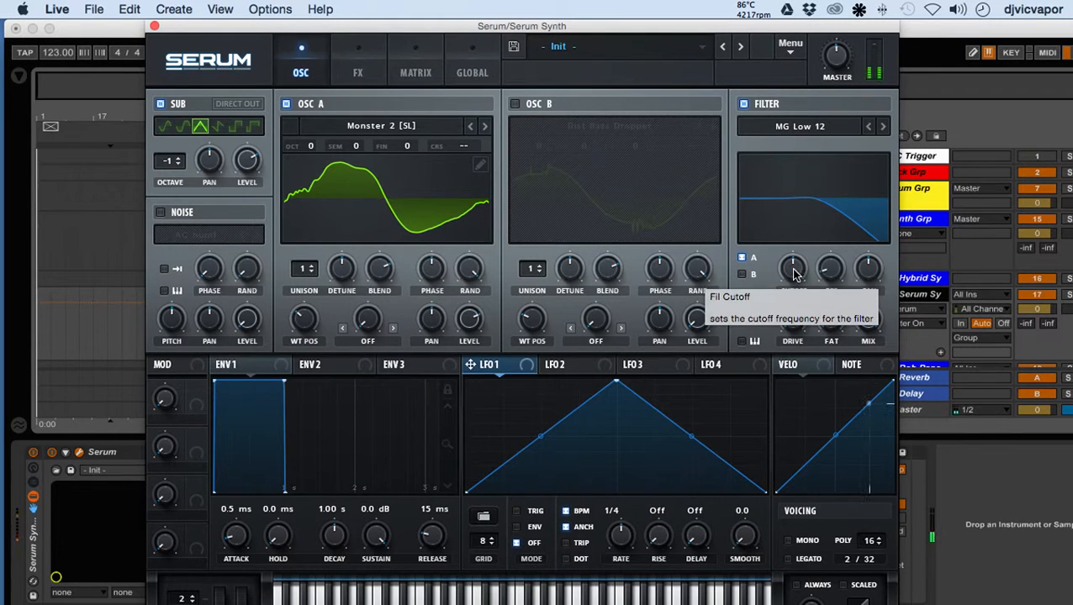
mouse_move(799, 269)
mouse_down()
mouse_move(807, 210)
mouse_move(791, 263)
mouse_up()
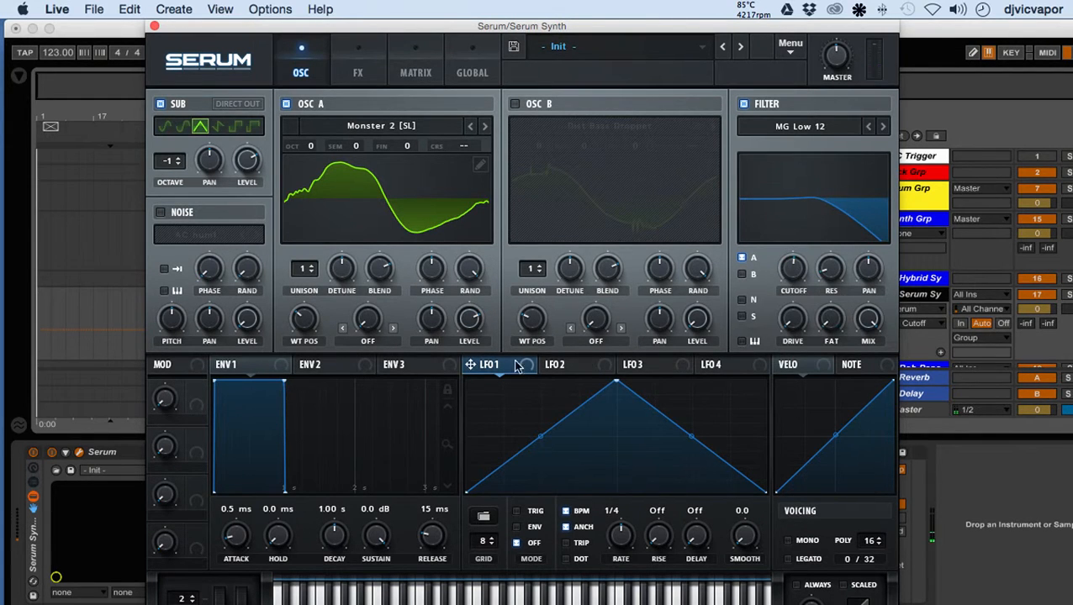
drag(469, 368, 788, 274)
key(a)
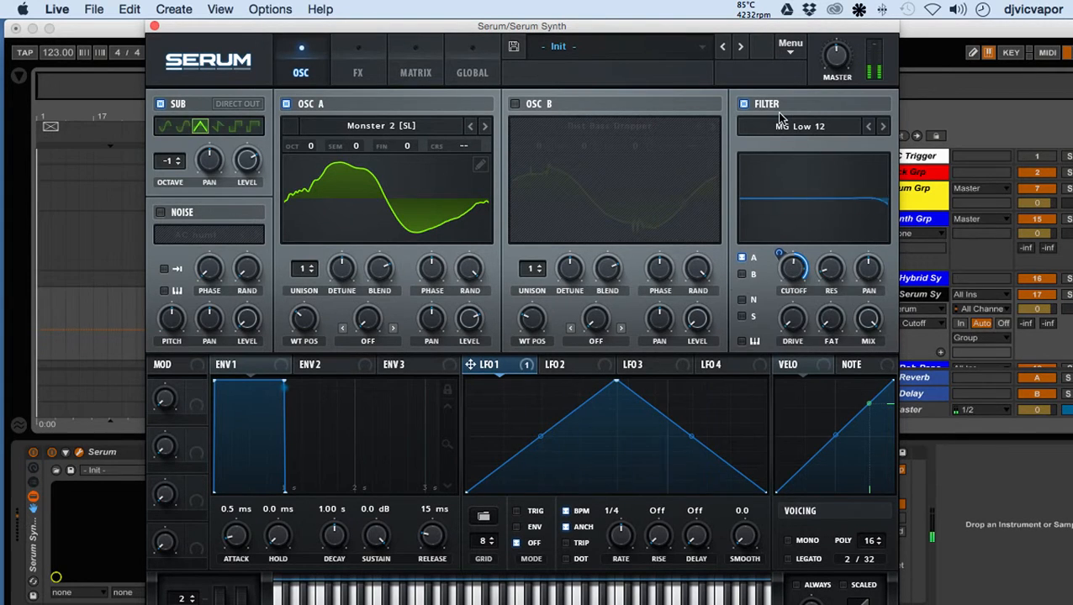
Enable the Delay effect with a 65% mix and return to the oscillators with the sub's Direct Out off.
click(246, 106)
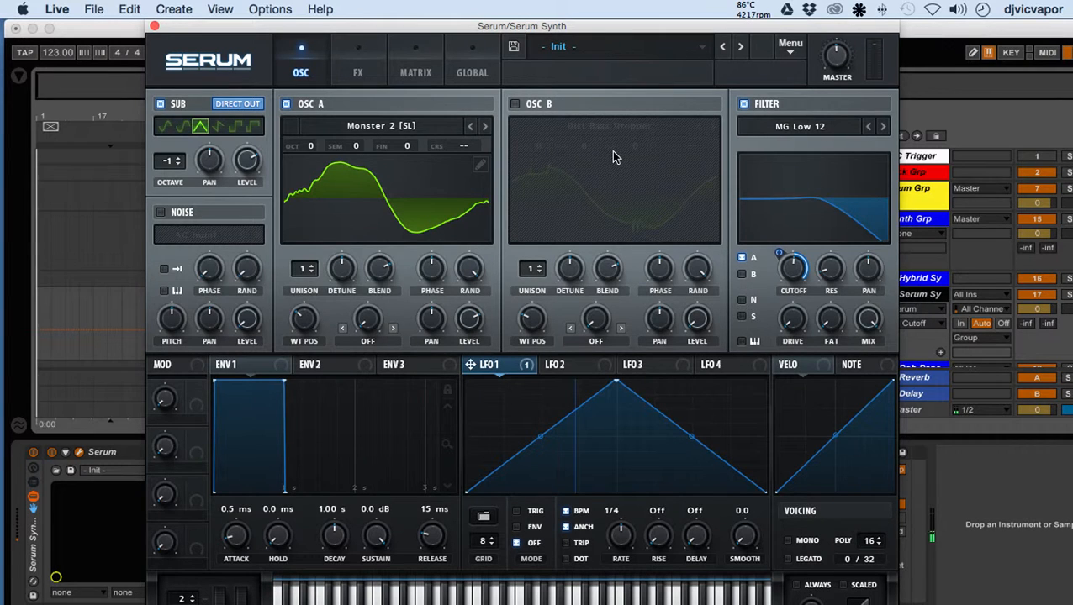
click(360, 72)
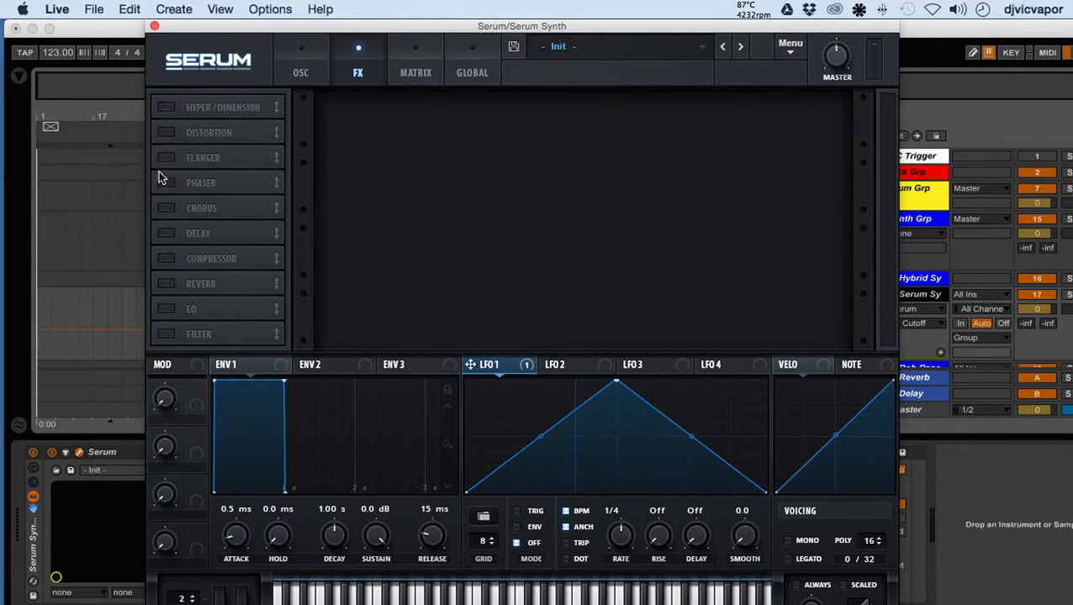
click(165, 234)
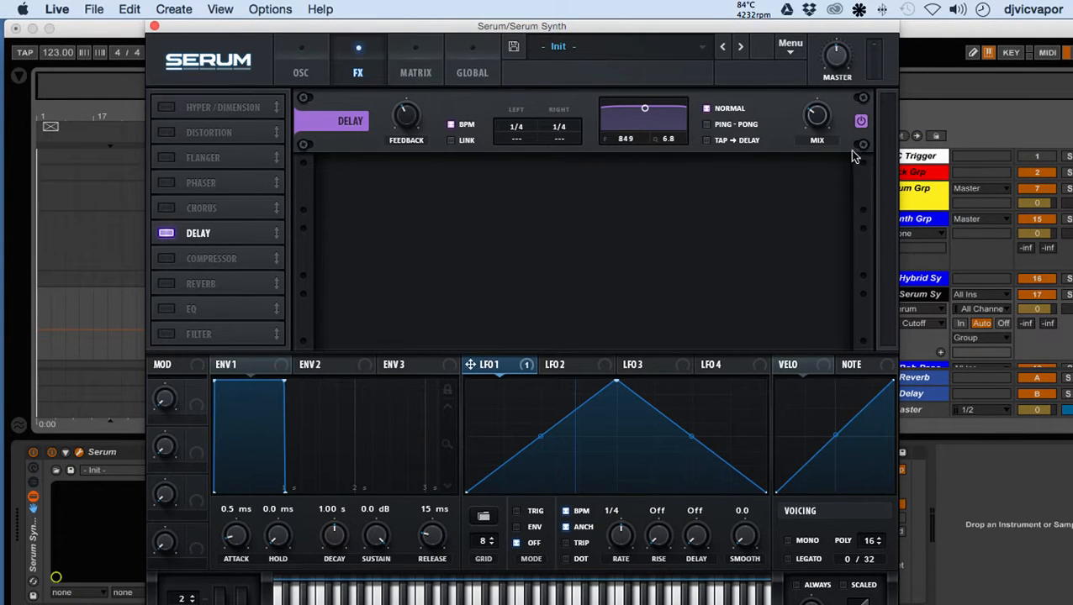
drag(815, 116, 822, 67)
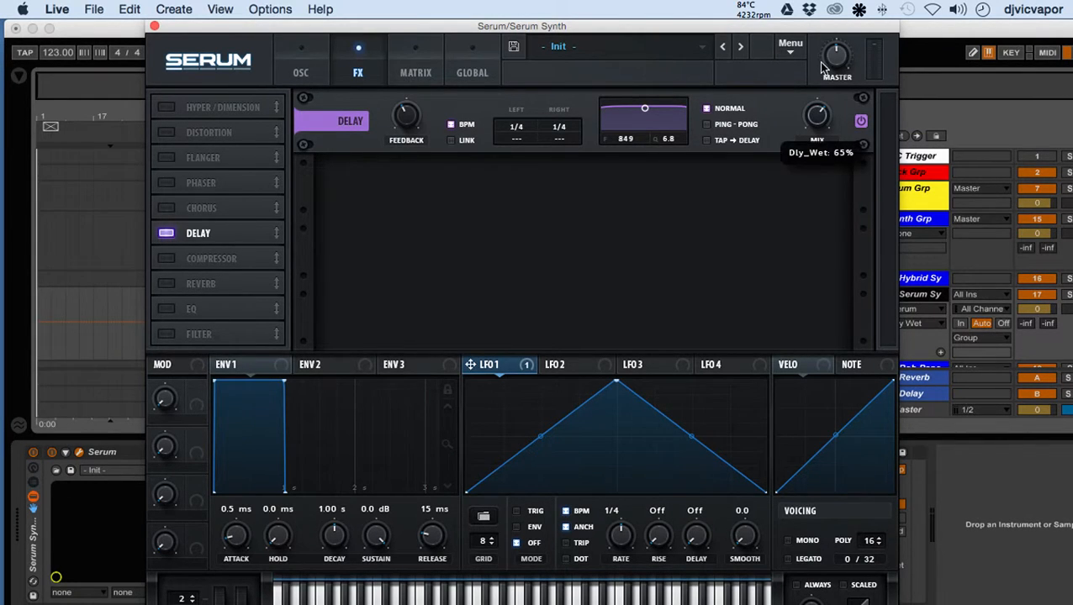
click(281, 67)
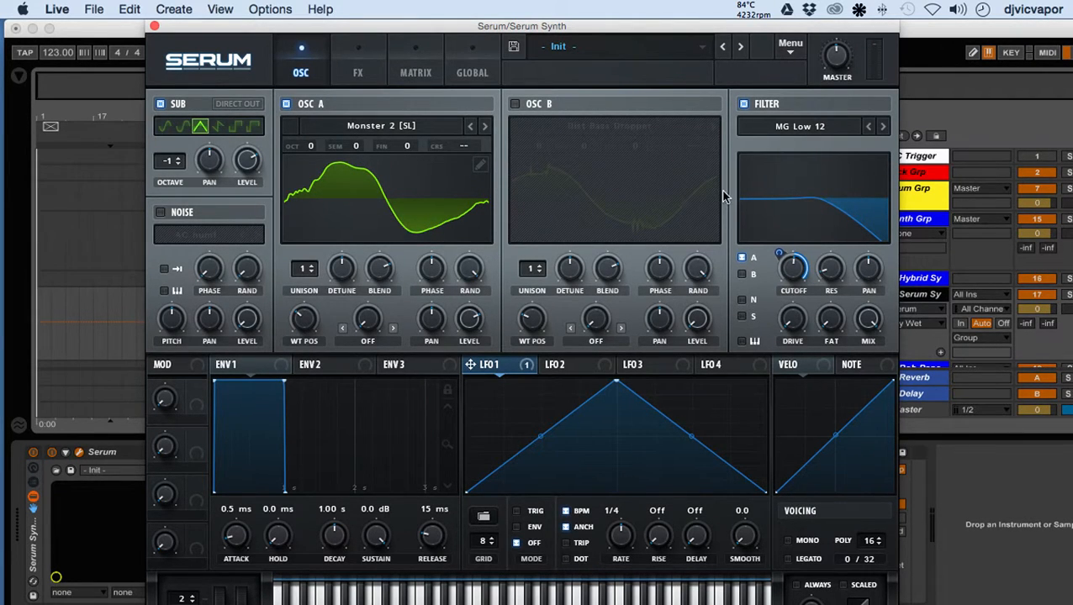
Play notes through the delayed patch and raise the Delay effect's mix further.
key(a)
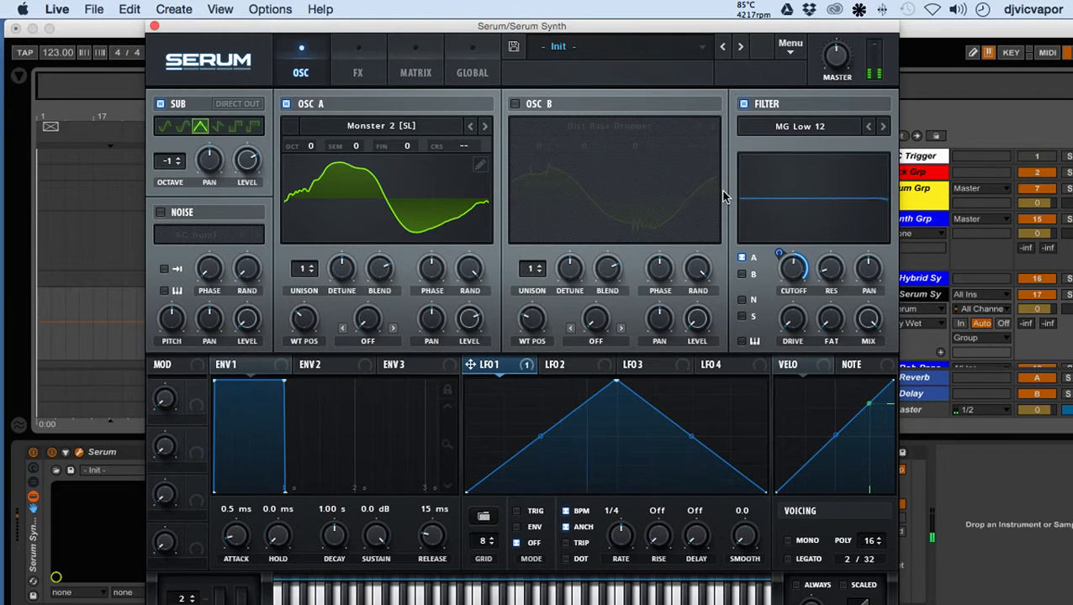
click(356, 71)
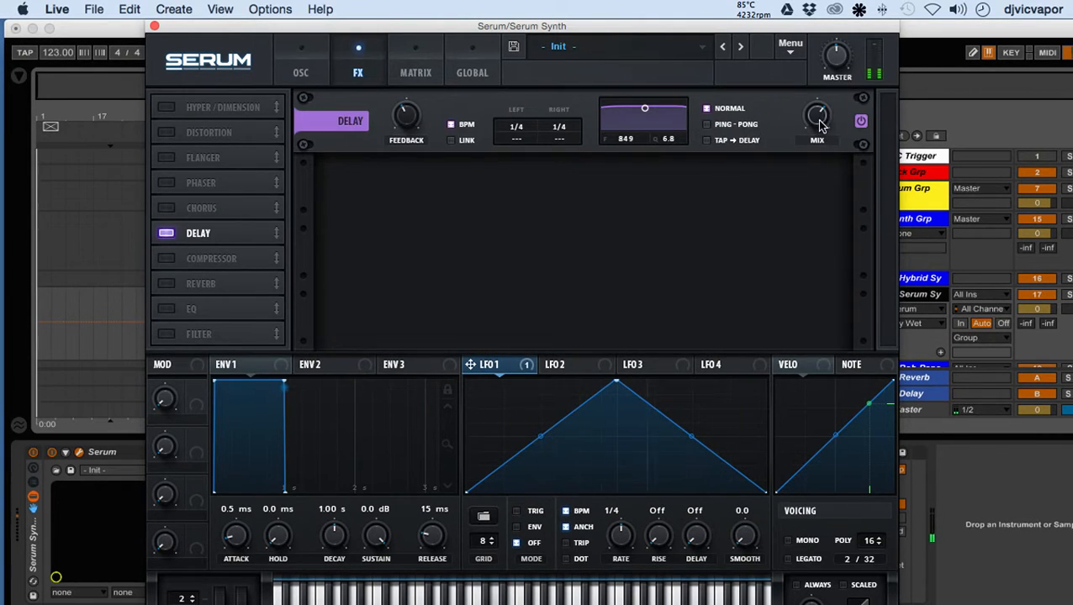
drag(820, 124, 809, 84)
Toggle the sub oscillator's Direct Out on and off to compare its routing with the filter and delay active.
click(306, 67)
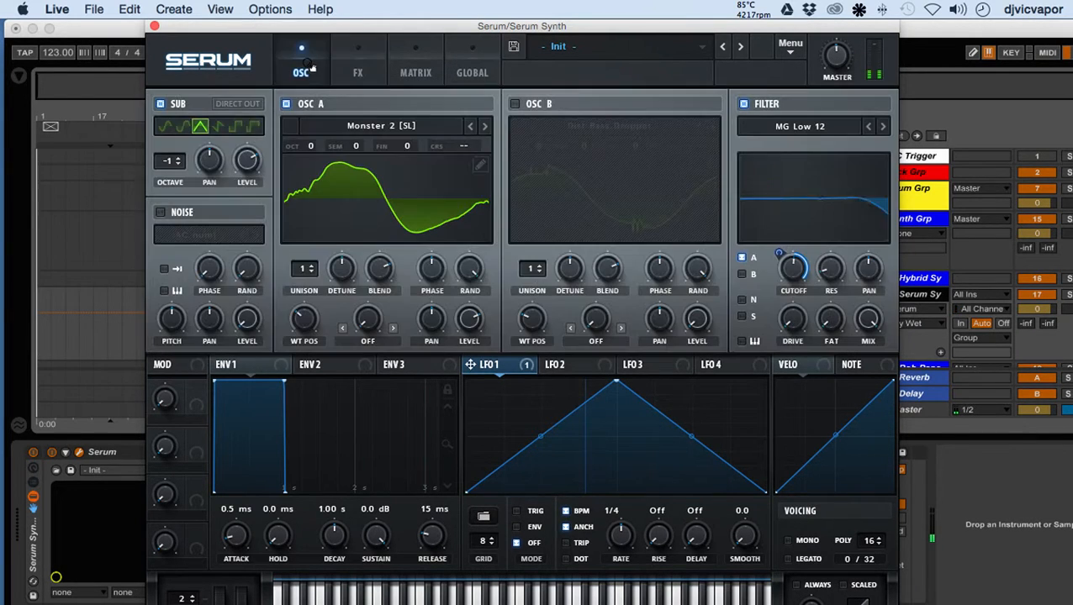
click(232, 103)
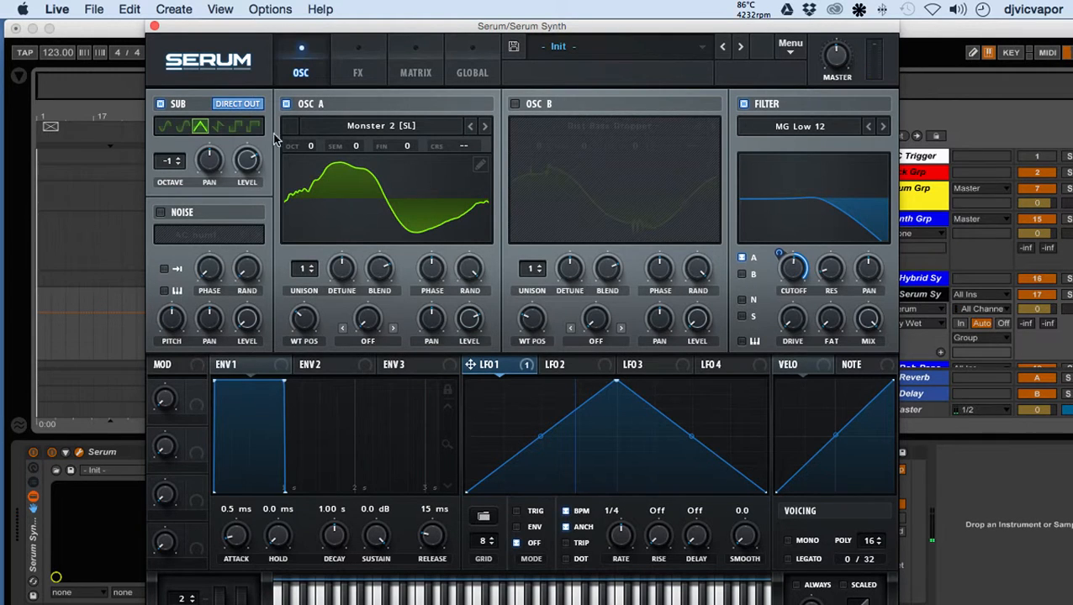
click(253, 104)
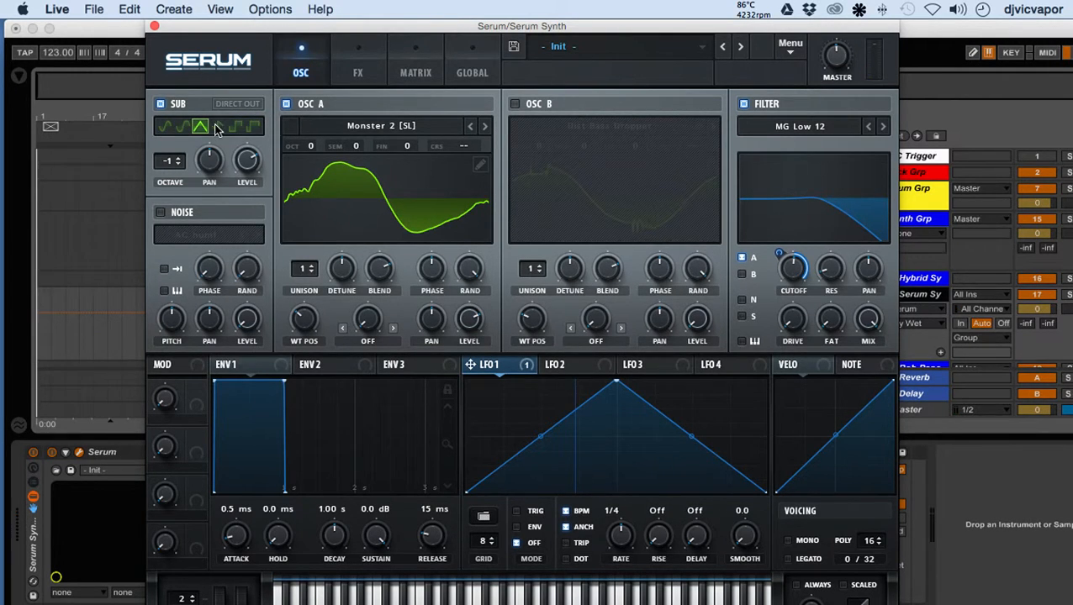
Turn off the sub oscillator and the filter, and enable the noise oscillator.
click(160, 105)
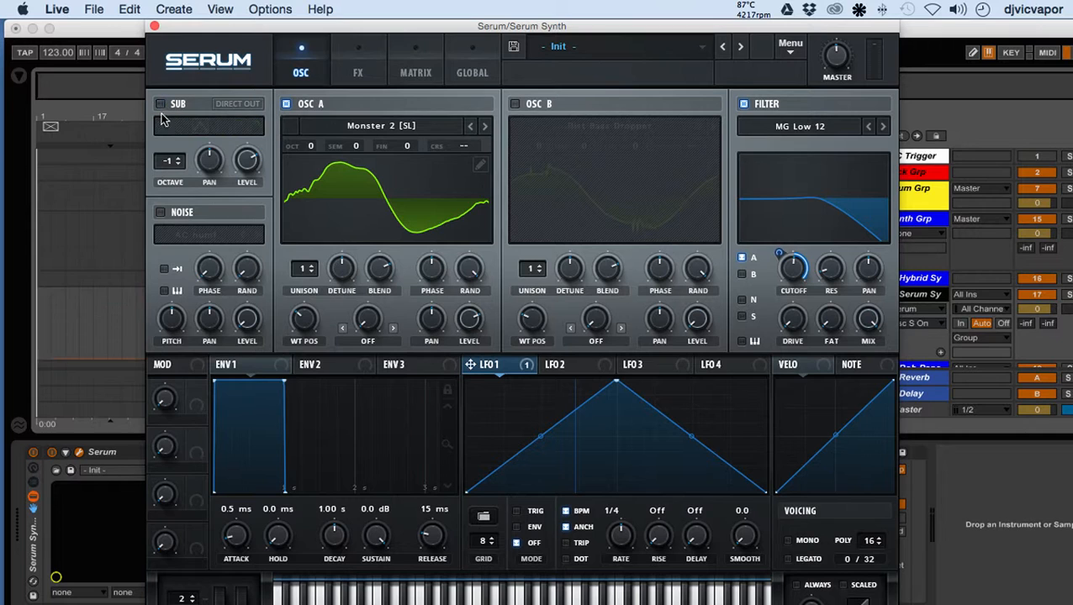
click(162, 214)
click(744, 104)
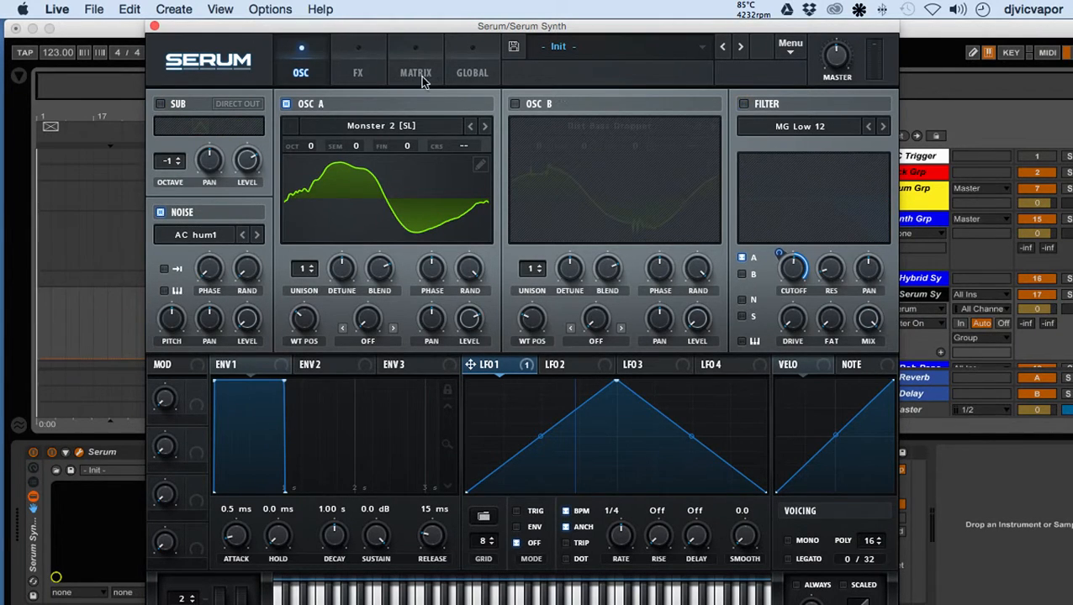
Disable the Delay effect and return to the oscillator view.
click(359, 72)
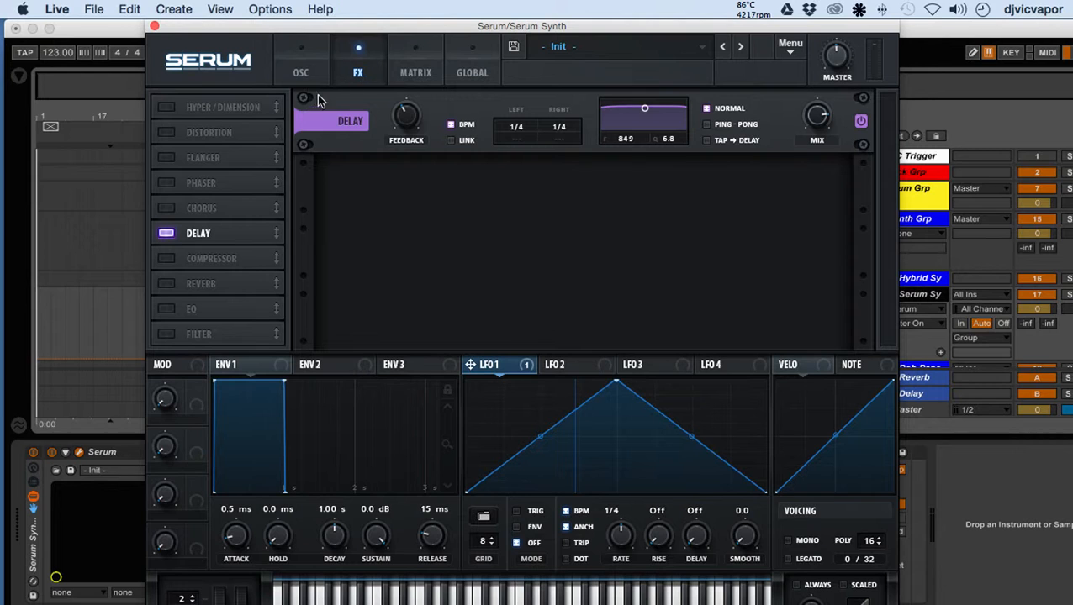
click(166, 236)
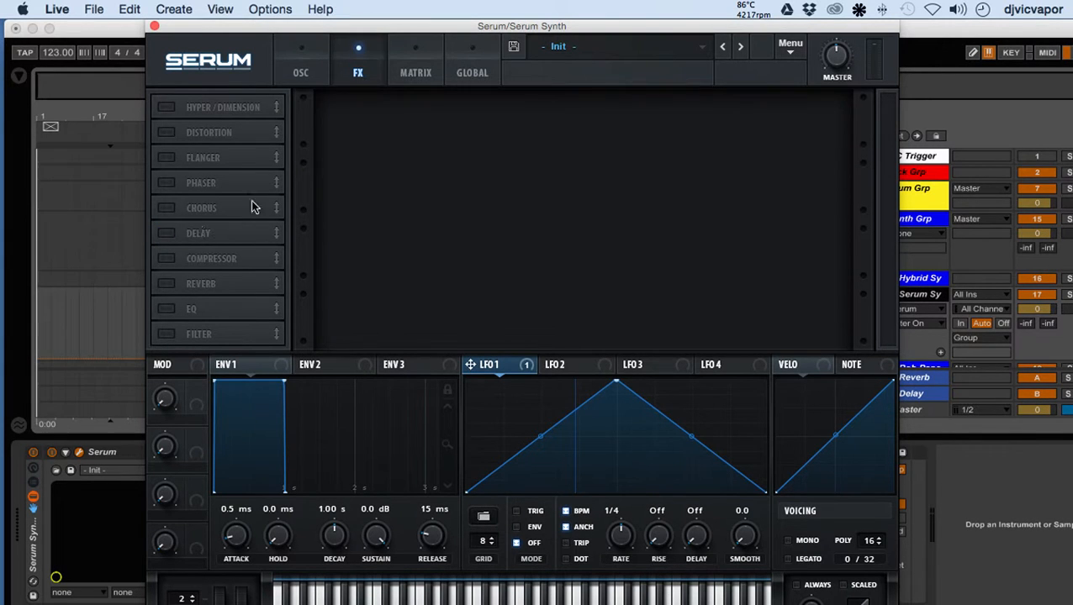
click(302, 72)
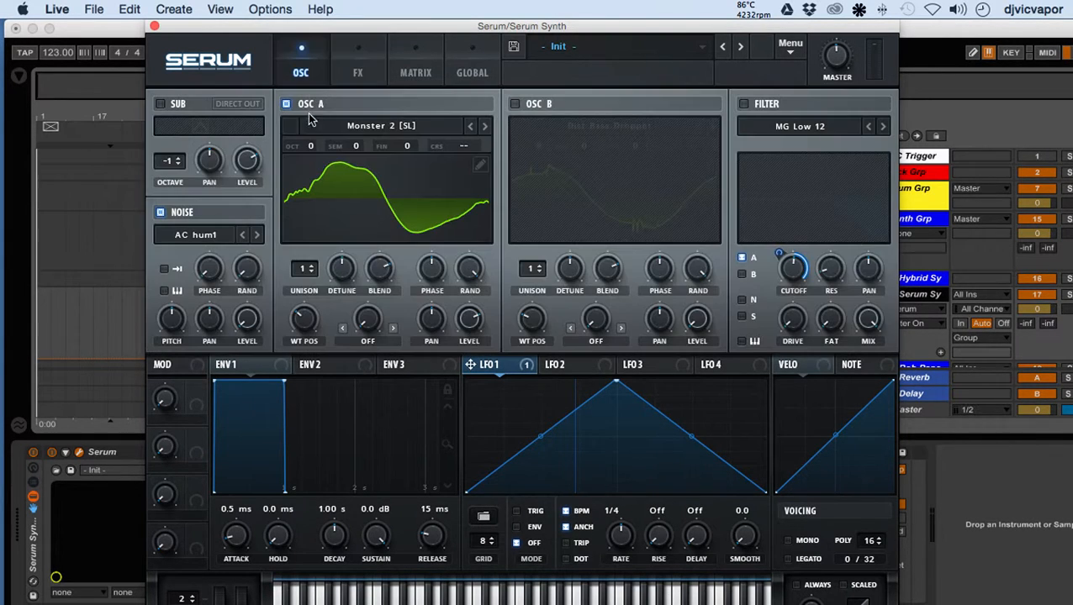
Load the ARP pink sample from the Analog category into the noise oscillator and turn off oscillator A.
click(205, 238)
mouse_move(216, 269)
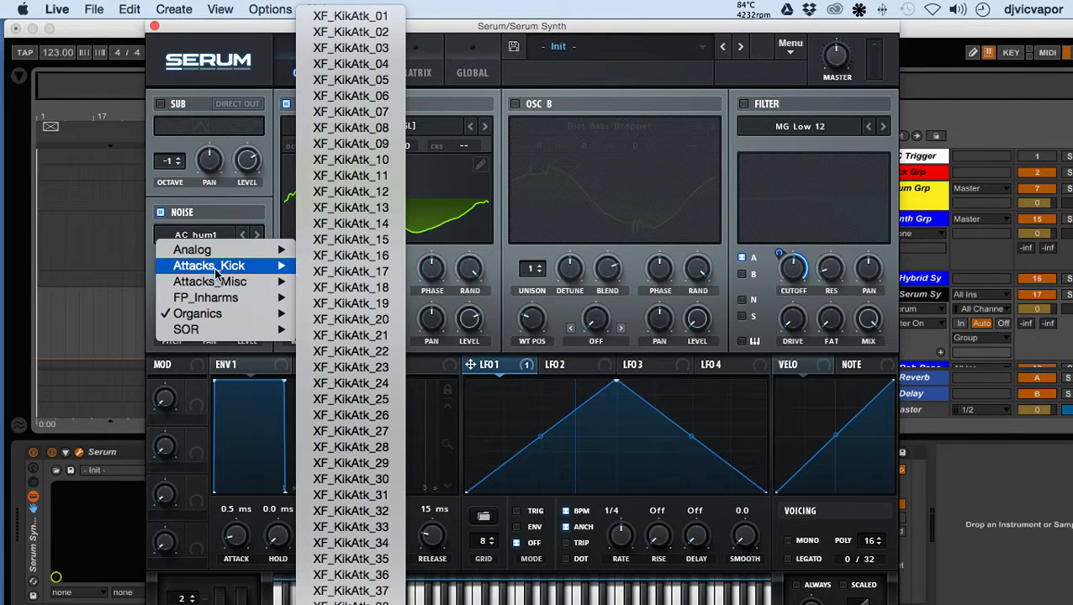
mouse_move(214, 312)
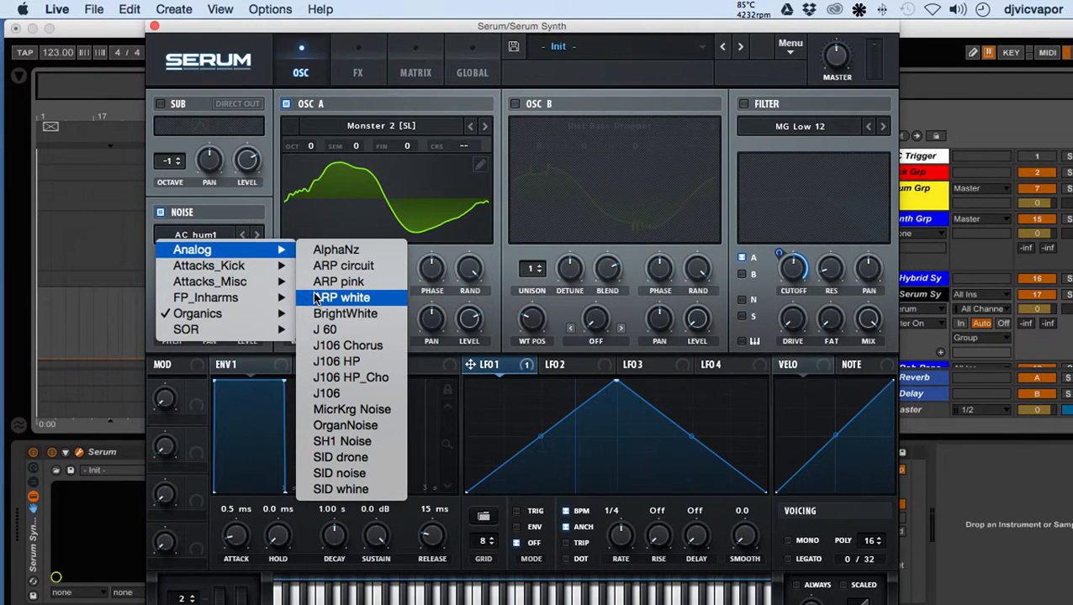
click(316, 286)
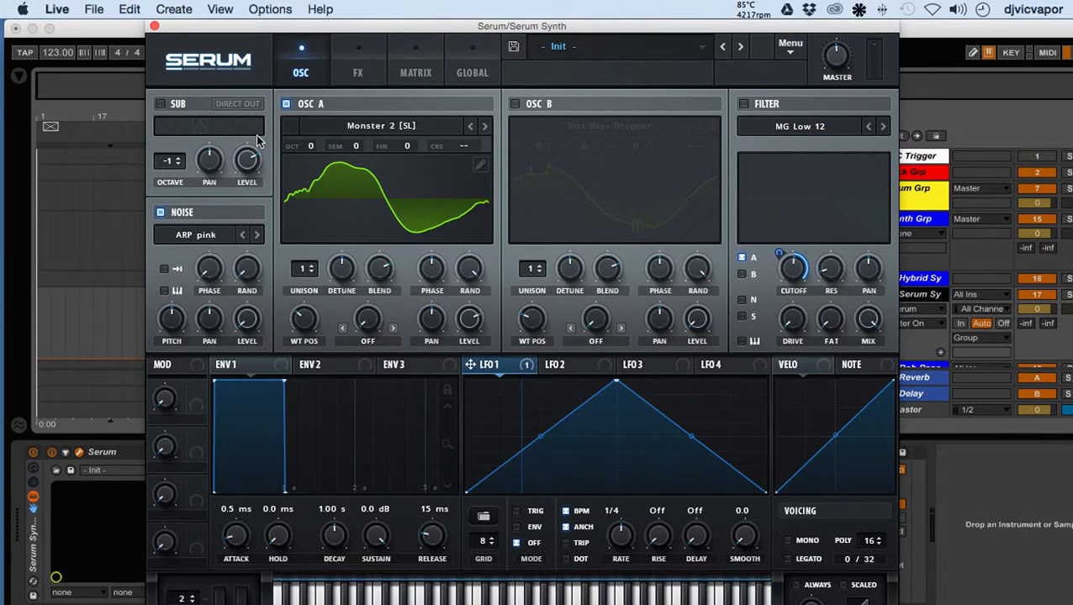
click(286, 105)
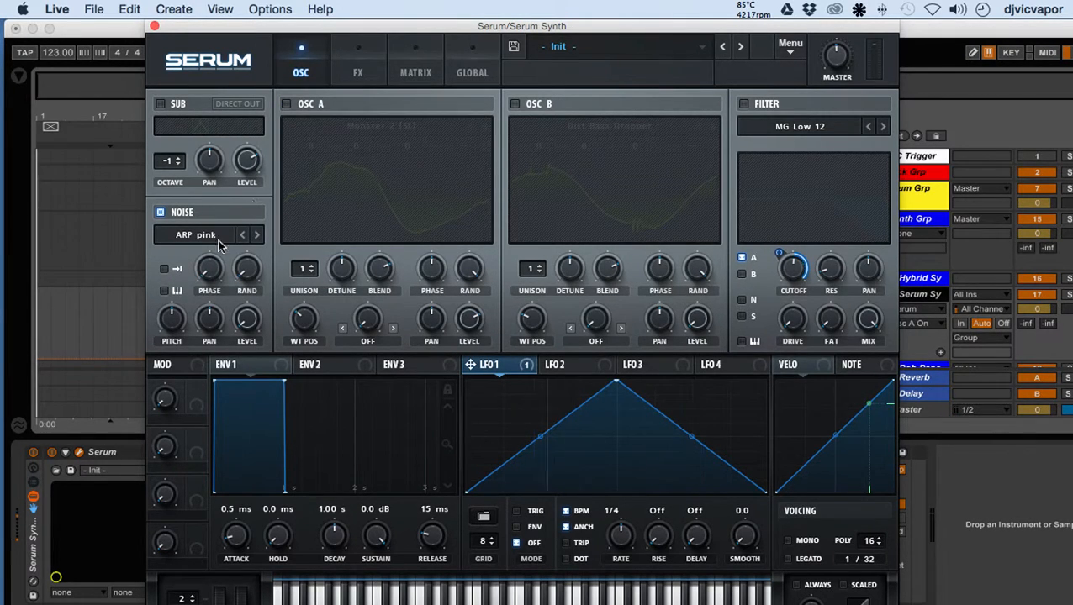
Try out the noise oscillator's level and phase controls, and switch its sample to ARP white.
drag(242, 317, 247, 267)
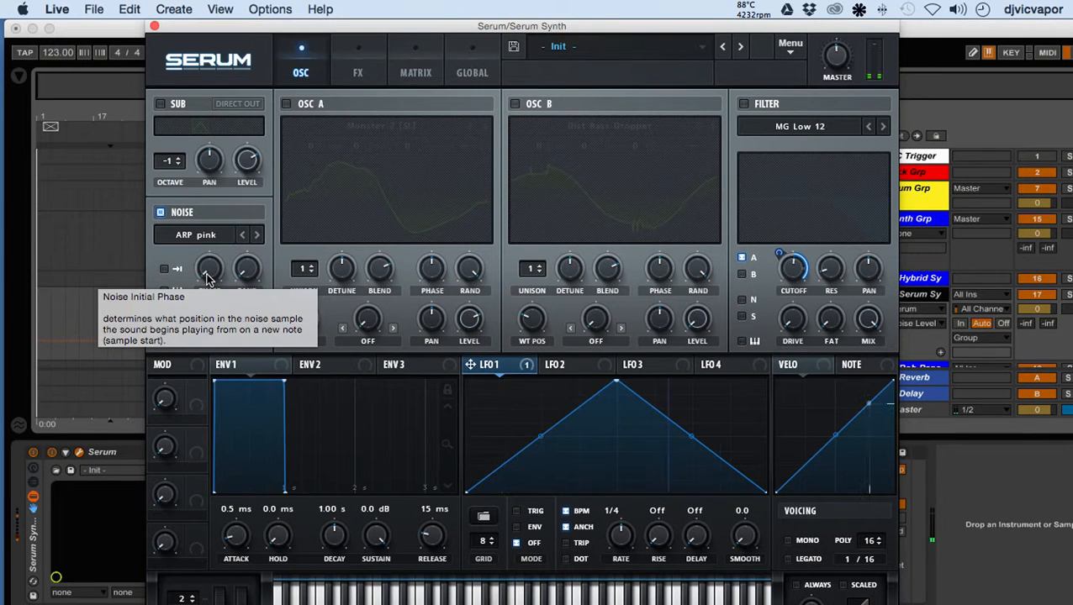
drag(208, 277, 241, 251)
click(195, 232)
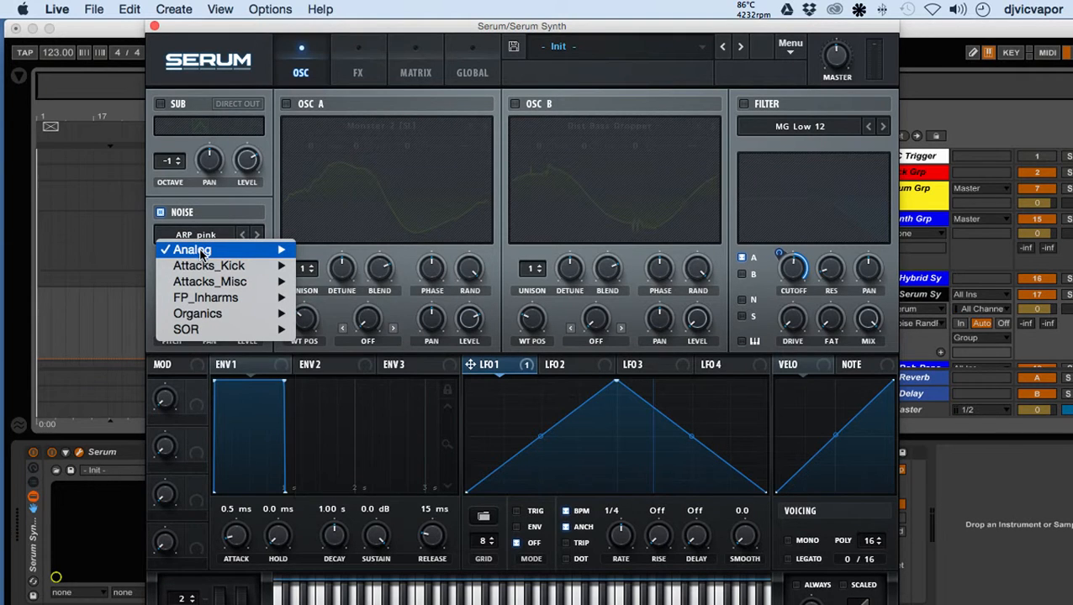
mouse_move(200, 253)
click(330, 298)
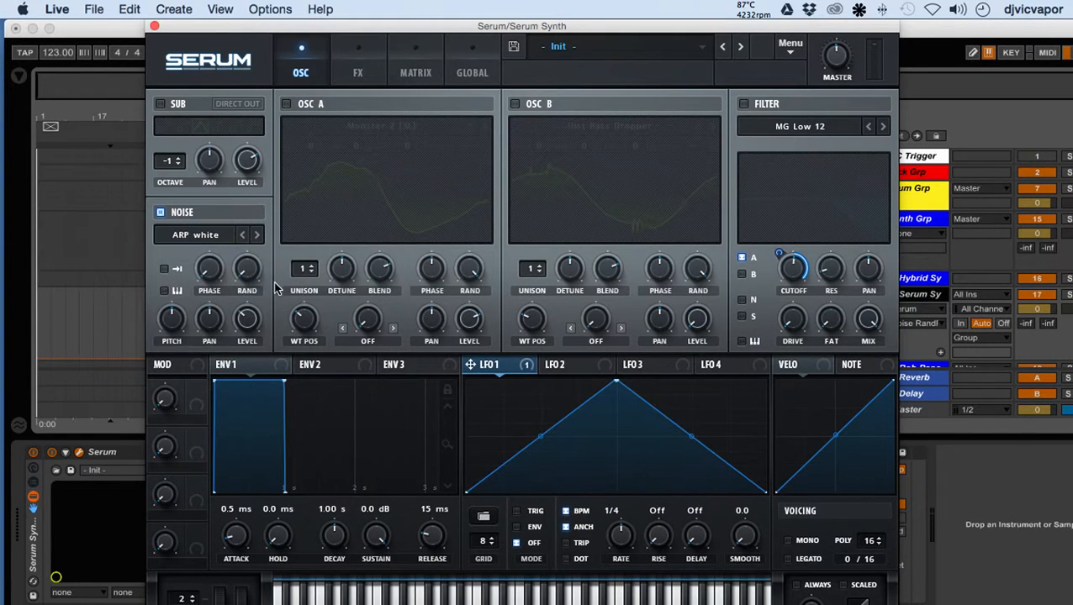
Raise the noise oscillator's phase, set its random phase to 64% and its level to about 53%.
drag(253, 281, 255, 217)
drag(210, 267, 232, 209)
drag(247, 268, 257, 225)
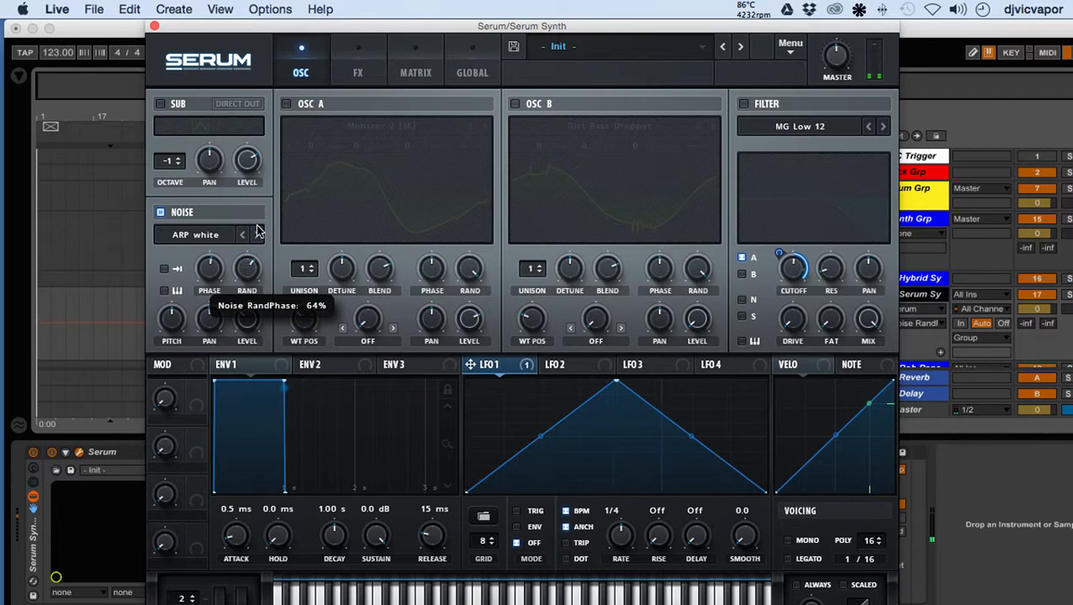
drag(214, 261, 216, 287)
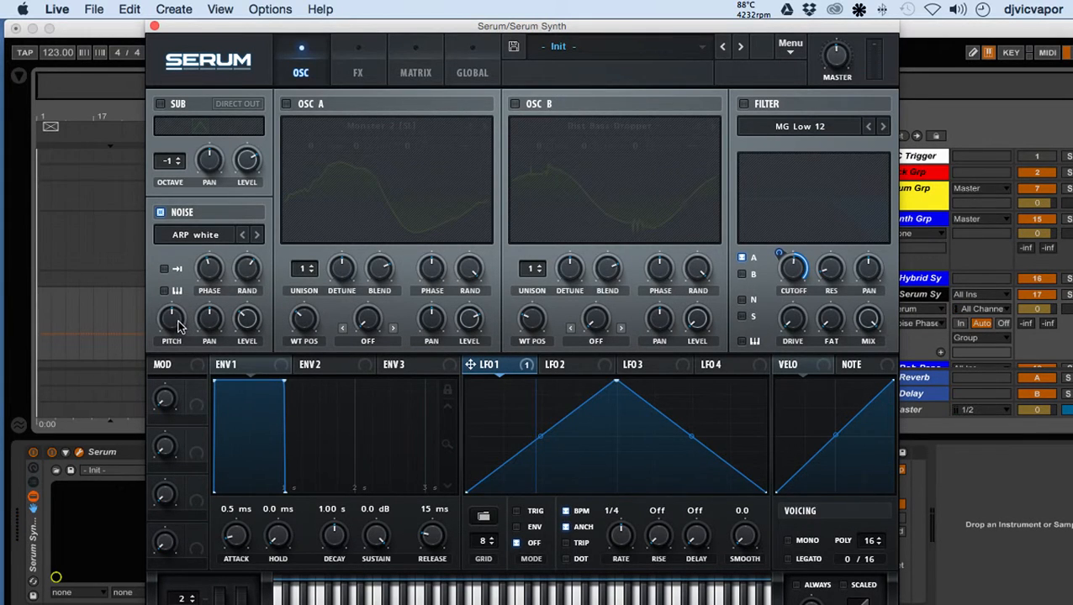
drag(178, 327, 247, 290)
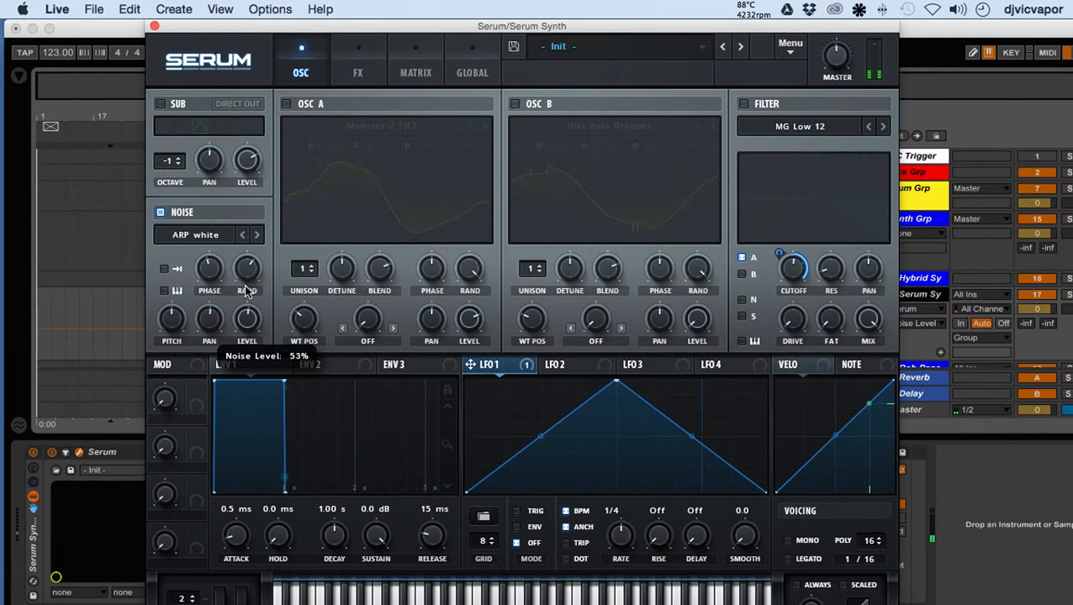
Switch the noise sample back to ARP pink, and replace it with XF_KikAtk_16 from the Attacks_Kick category.
click(202, 239)
mouse_move(202, 255)
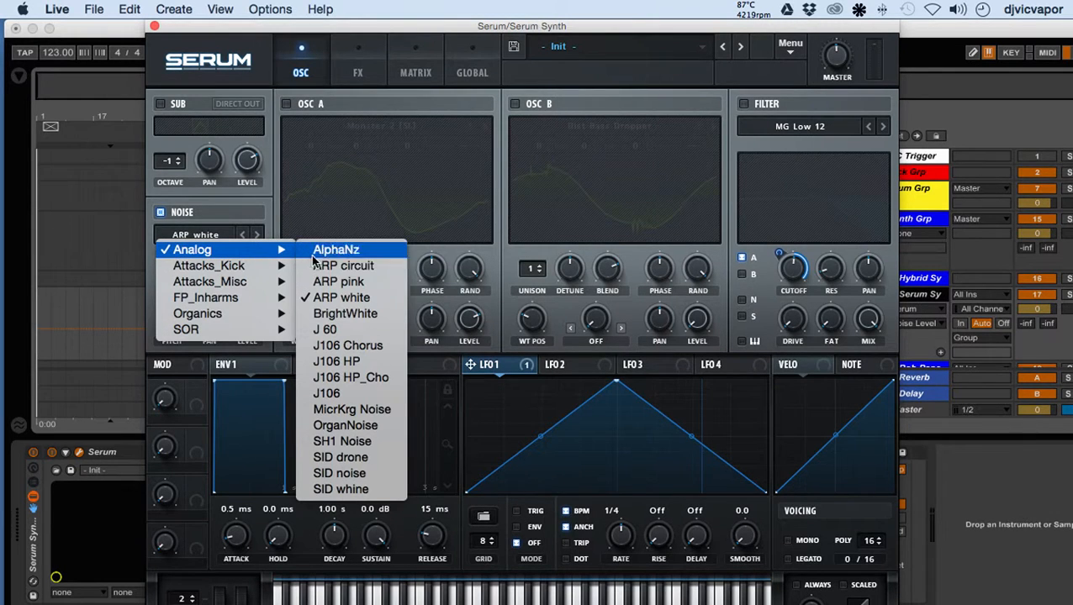
click(324, 282)
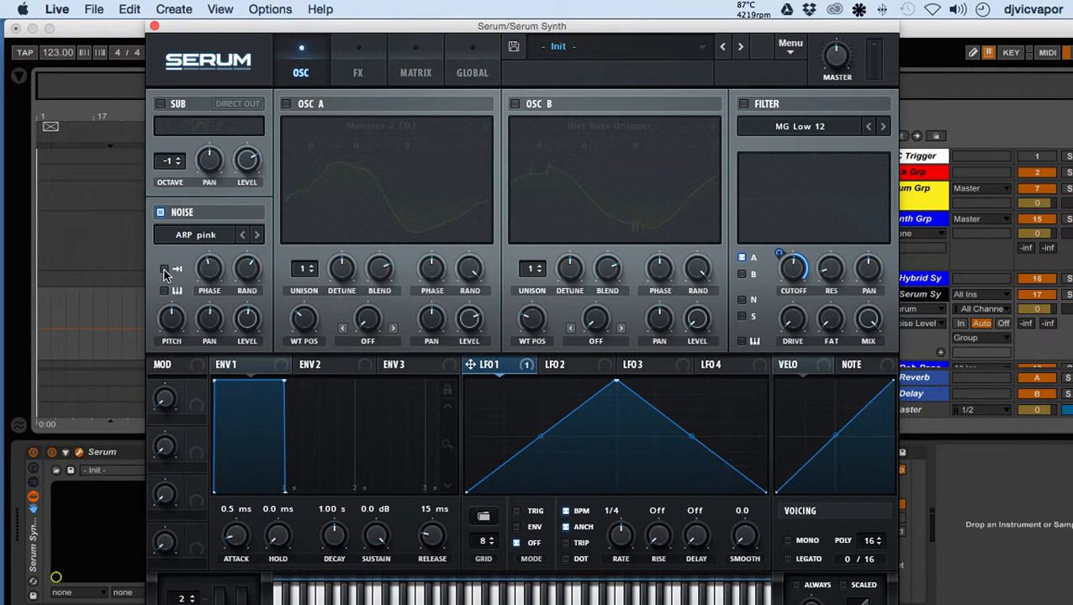
click(195, 237)
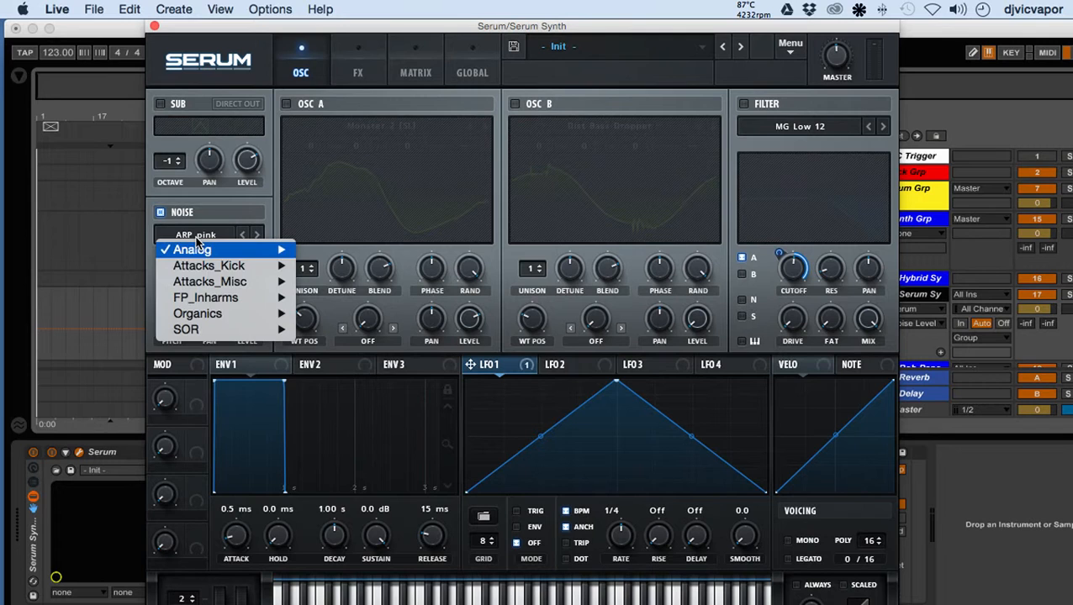
mouse_move(209, 266)
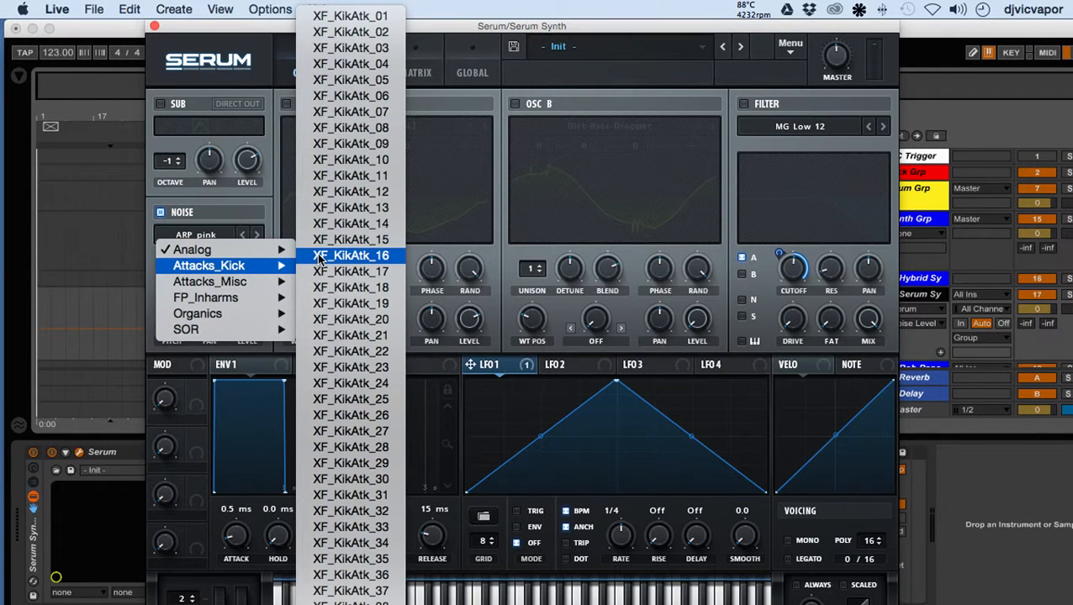
click(305, 255)
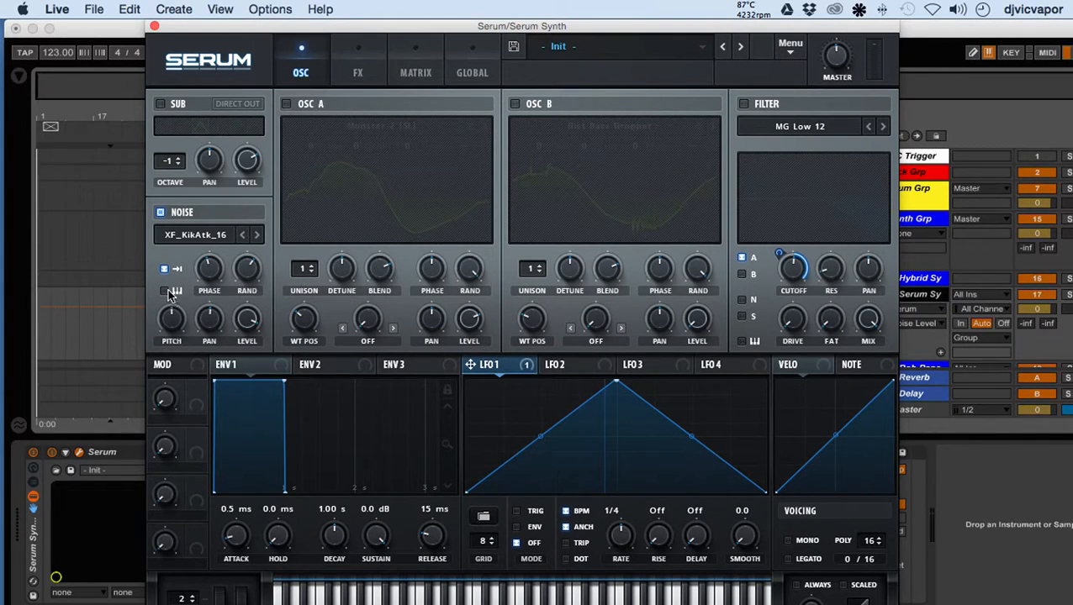
Load ARP pink in place of the kick attack sample and play a note to audition it.
click(203, 235)
mouse_move(208, 251)
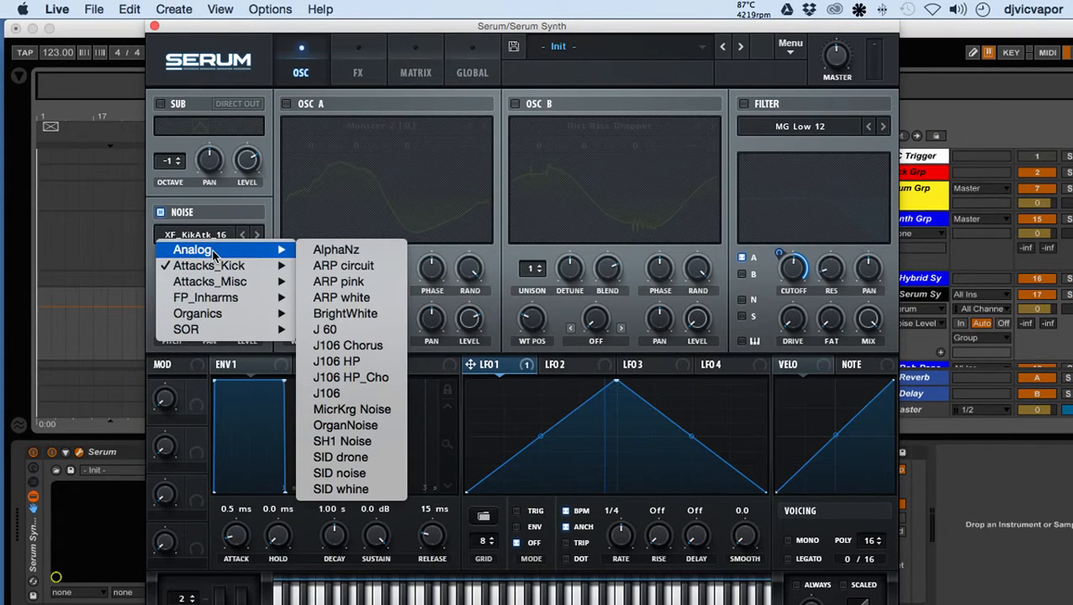
click(330, 286)
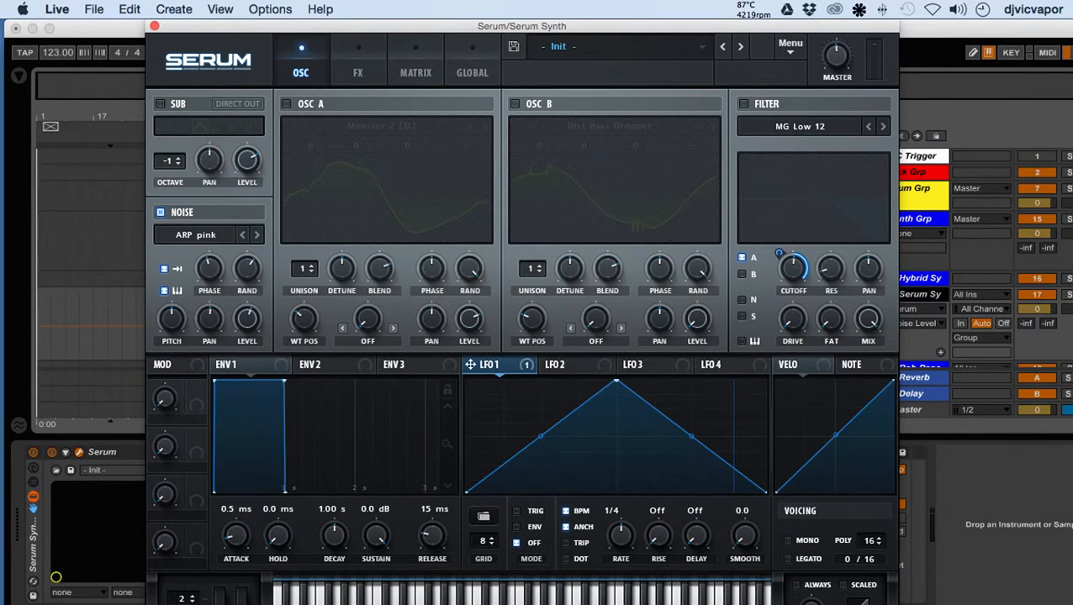
key(a)
Load Air Can 2 from the Organics category into the noise oscillator and select it again to audition it.
click(199, 239)
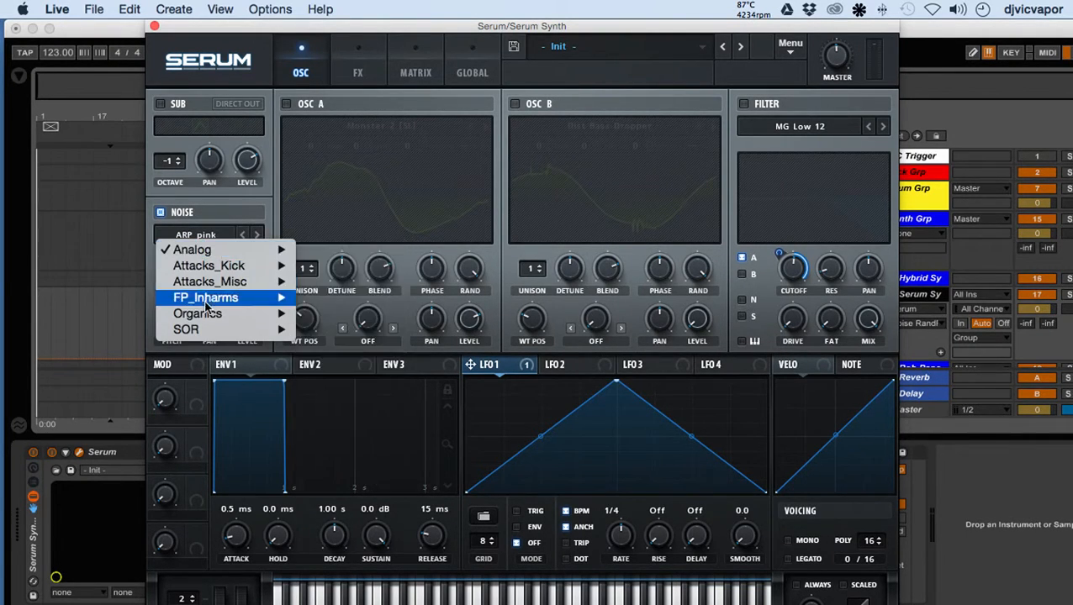
mouse_move(211, 317)
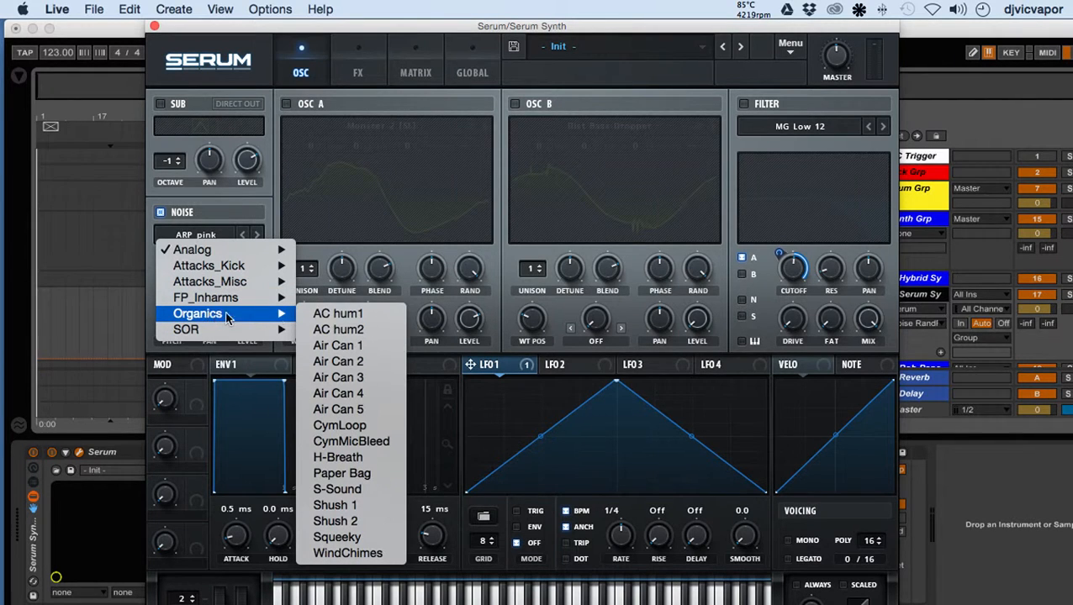
click(338, 361)
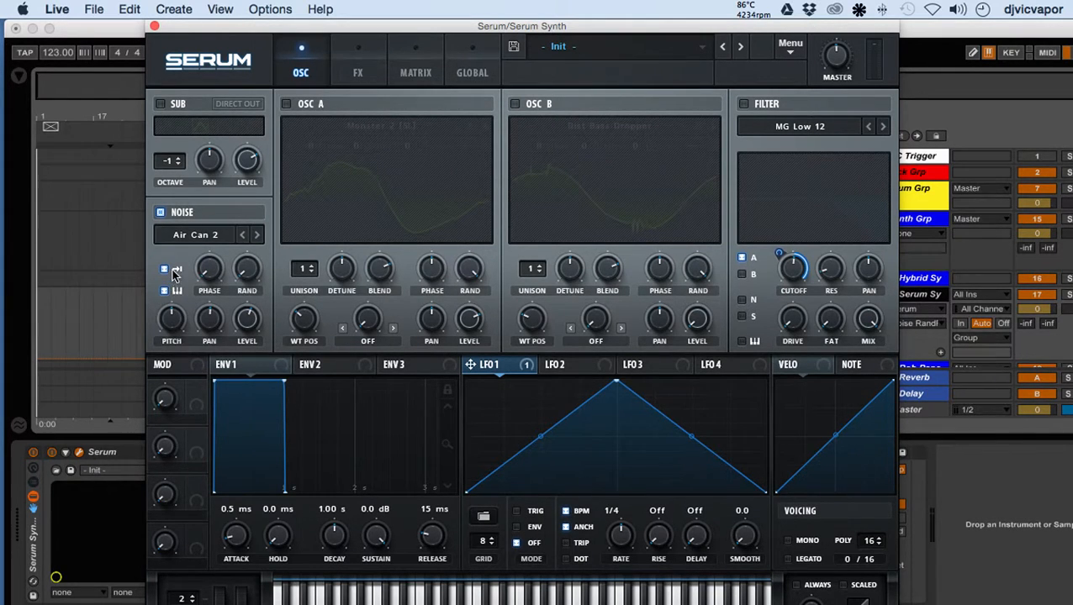
click(210, 238)
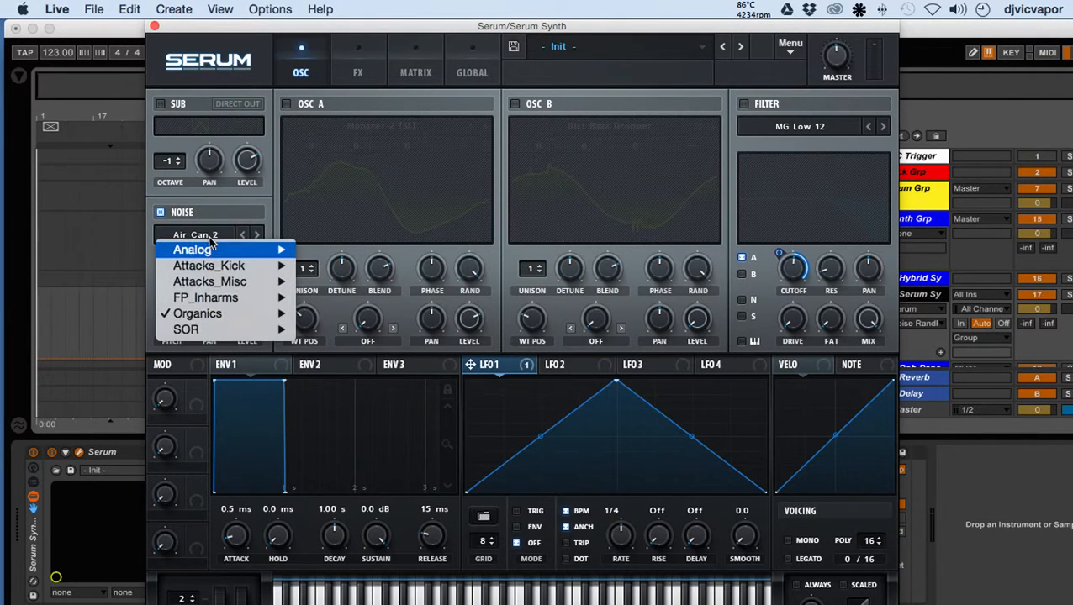
mouse_move(220, 316)
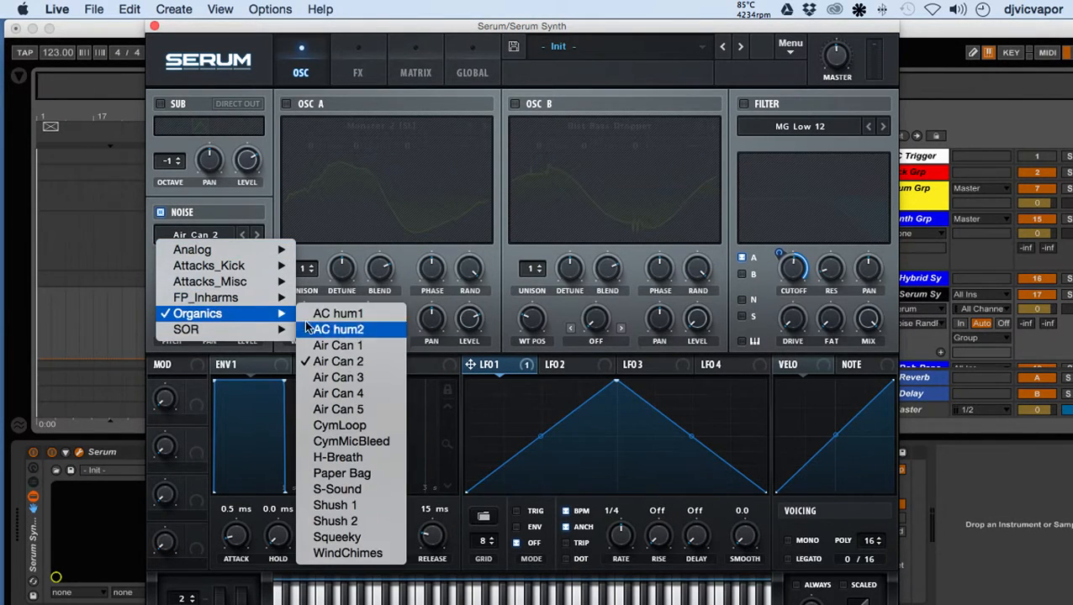
key(s)
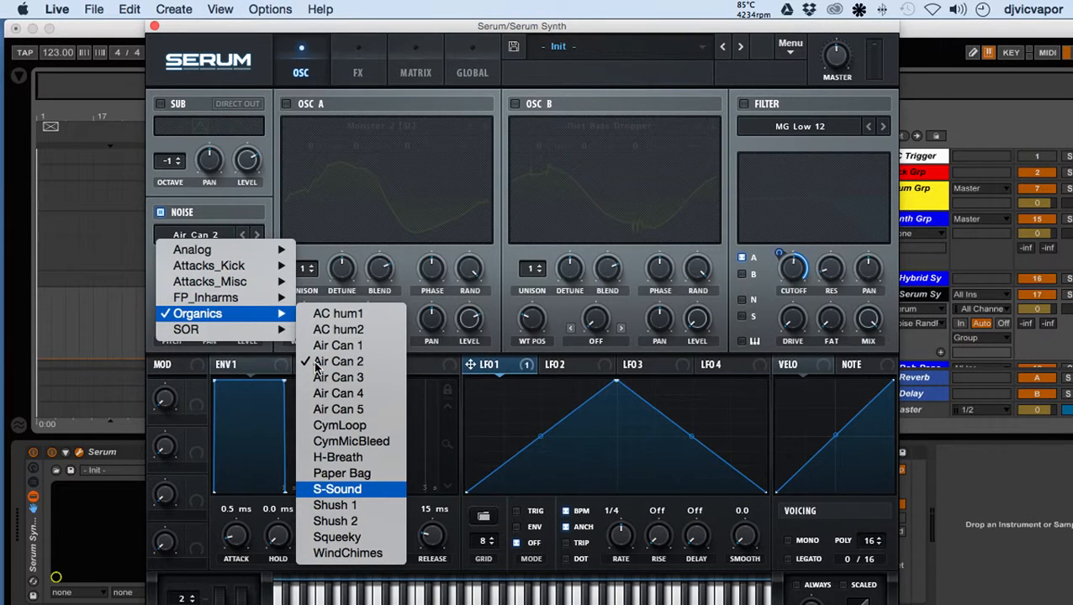
click(316, 368)
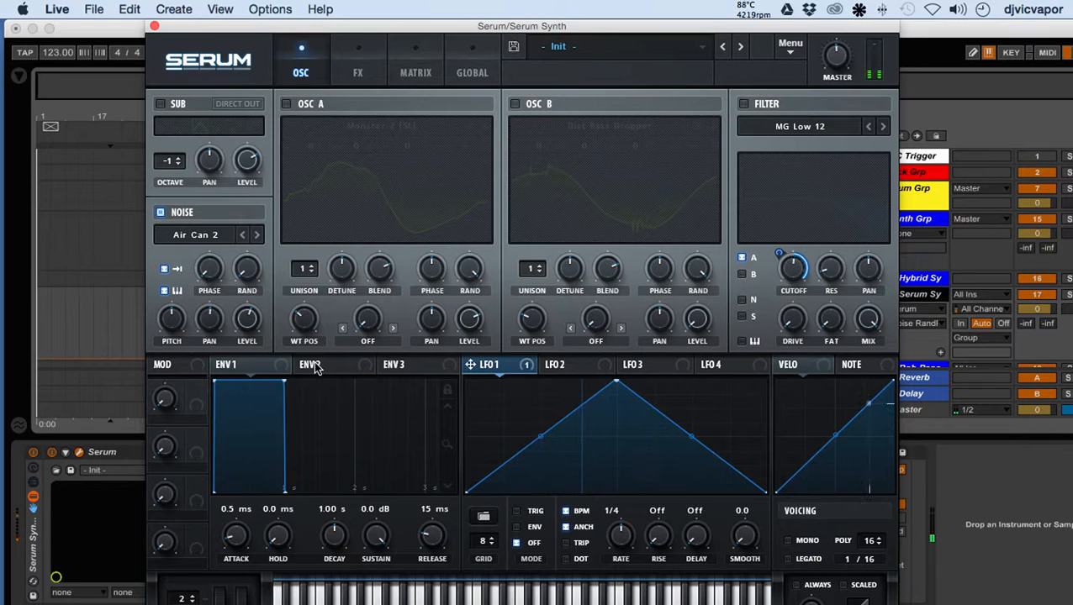
Change the noise oscillator's sample to AC hum1 from the Organics category.
click(225, 240)
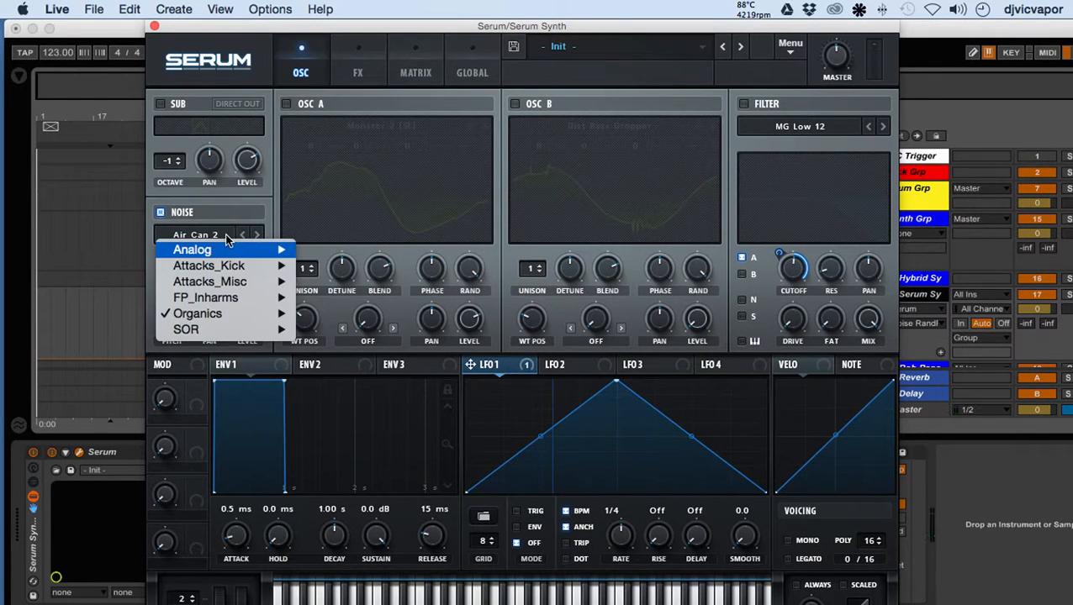
mouse_move(240, 319)
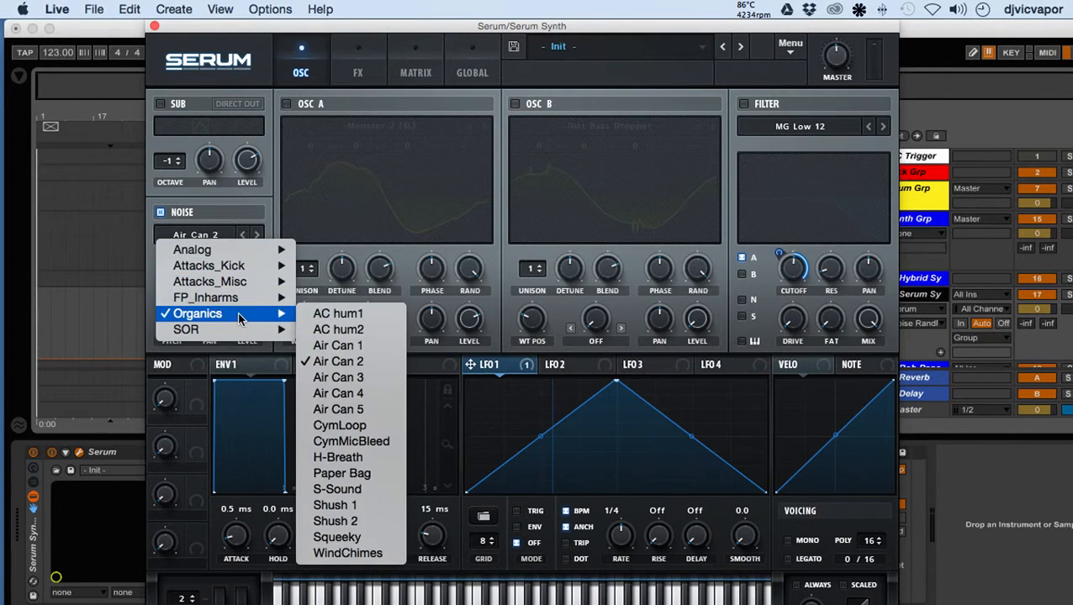
click(319, 315)
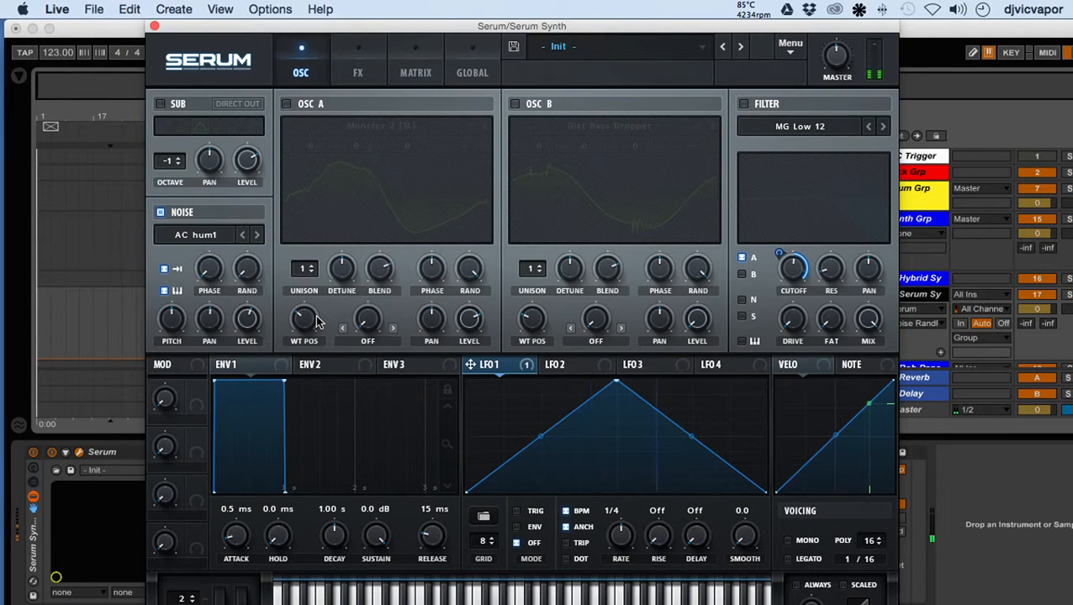
Load the CymLoop noise sample from Organics, and raise the noise oscillator's phase and random phase.
click(221, 238)
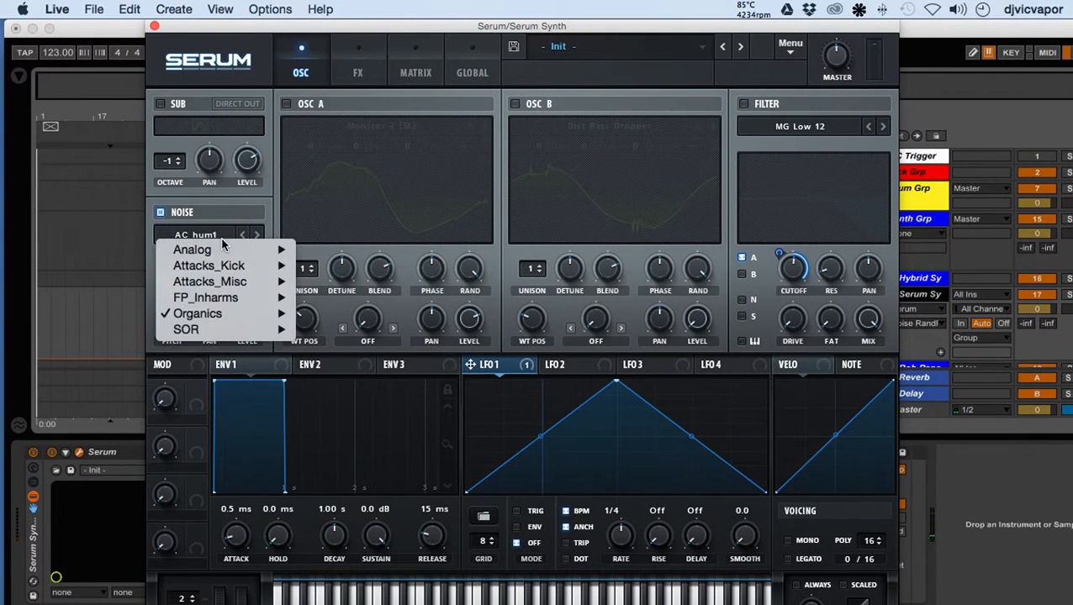
mouse_move(240, 313)
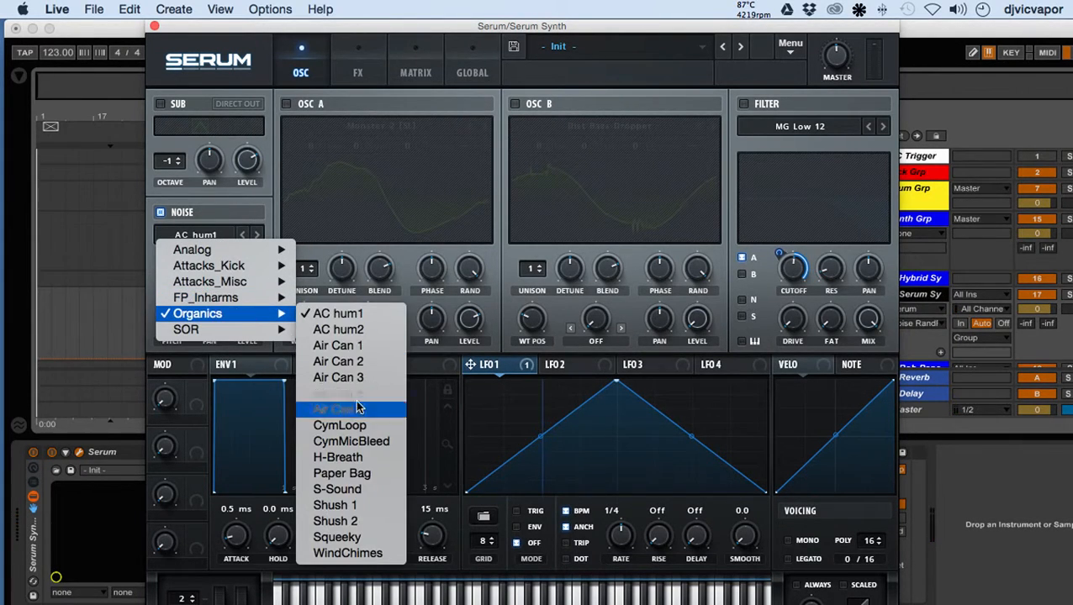
click(348, 422)
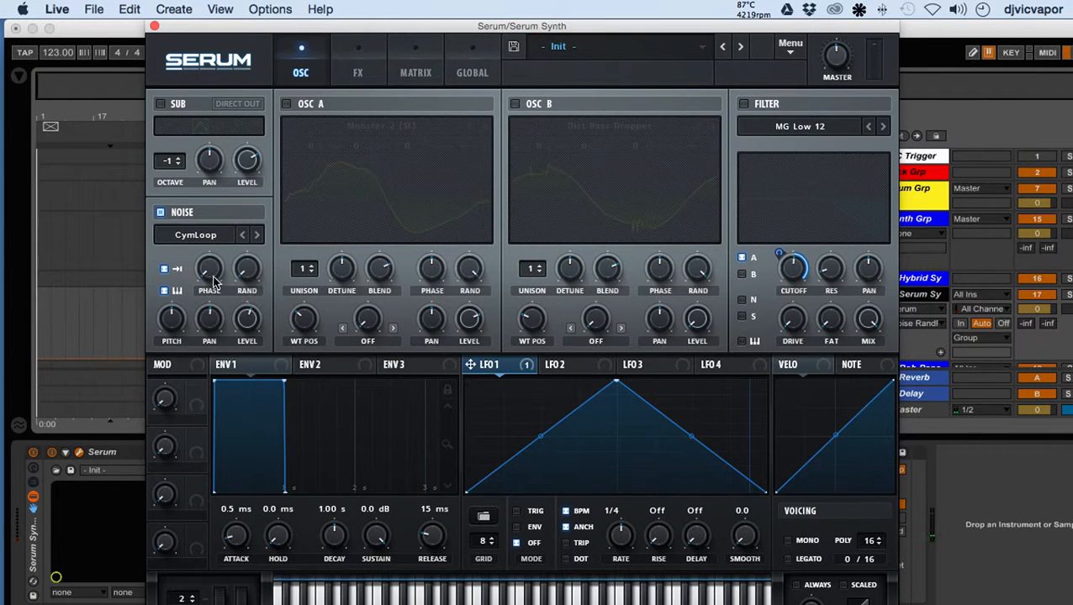
drag(212, 283, 209, 230)
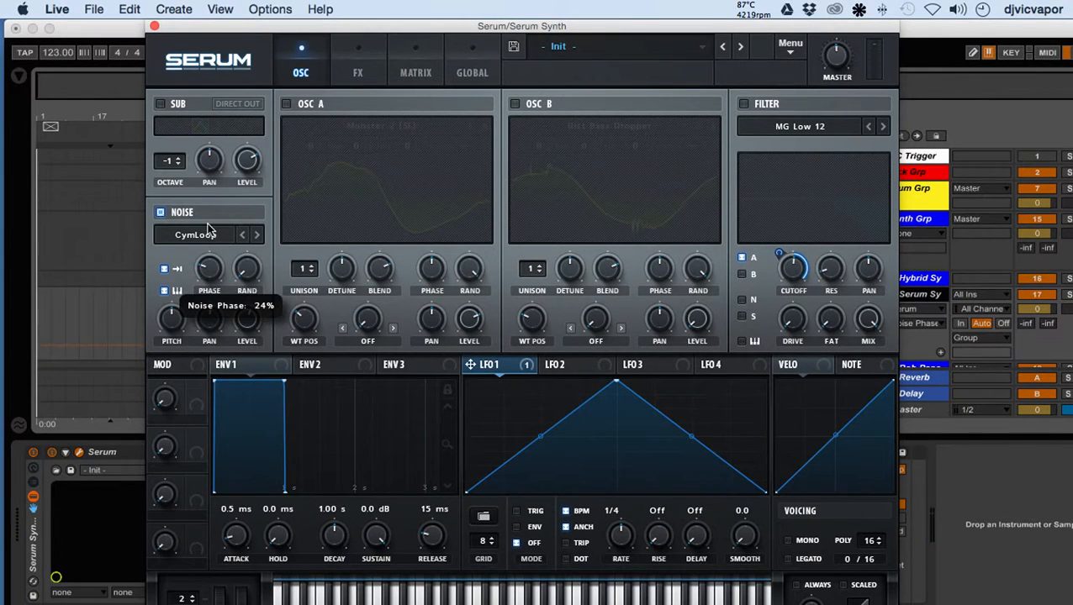
drag(249, 267, 237, 190)
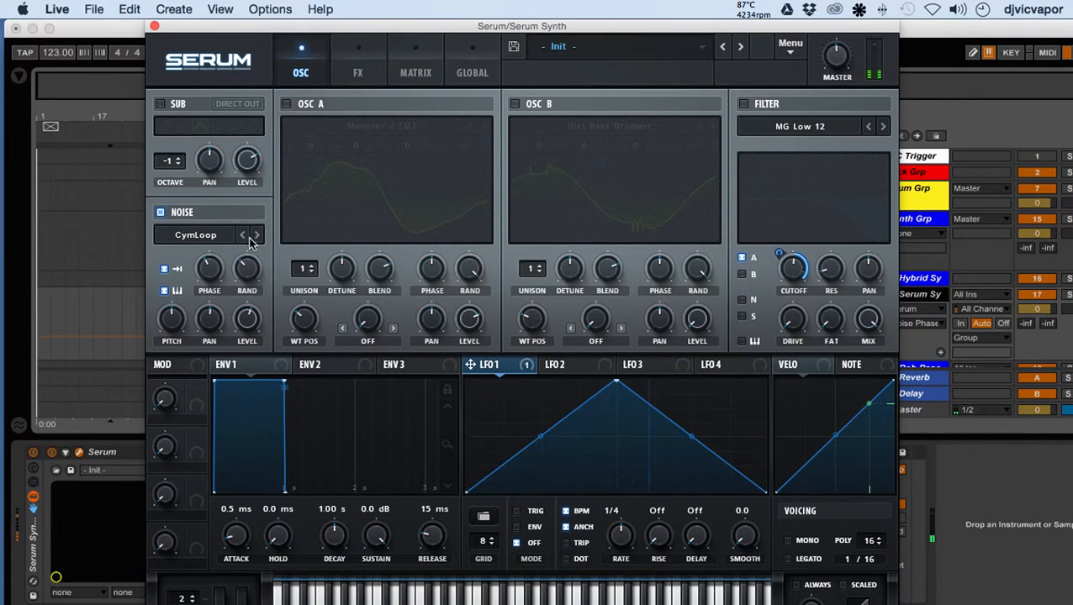
Replace the CymLoop noise sample with Paper Bag from the Organics category.
click(219, 238)
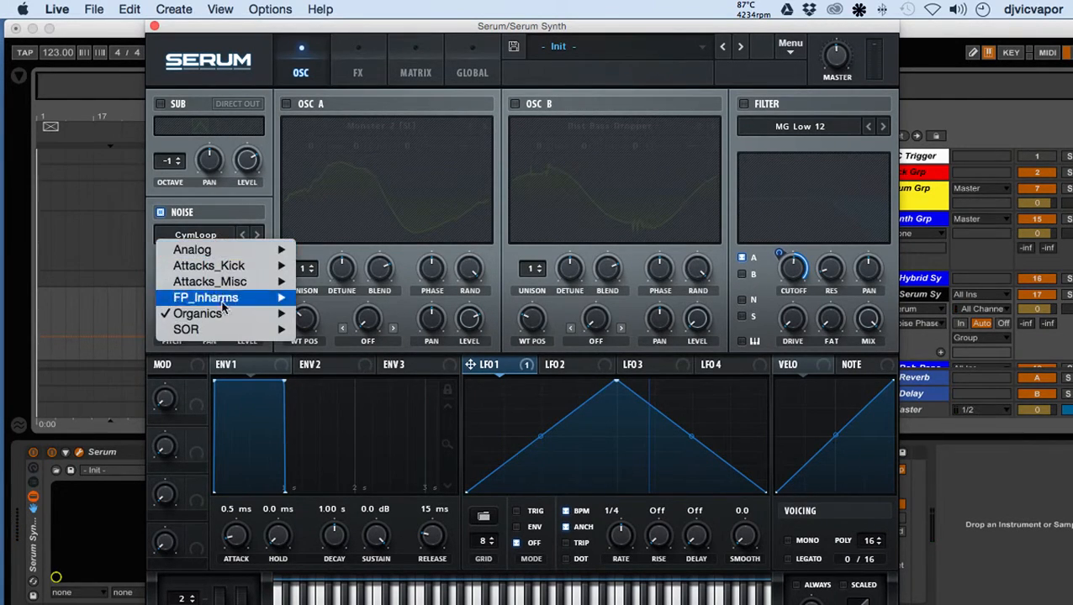
mouse_move(226, 322)
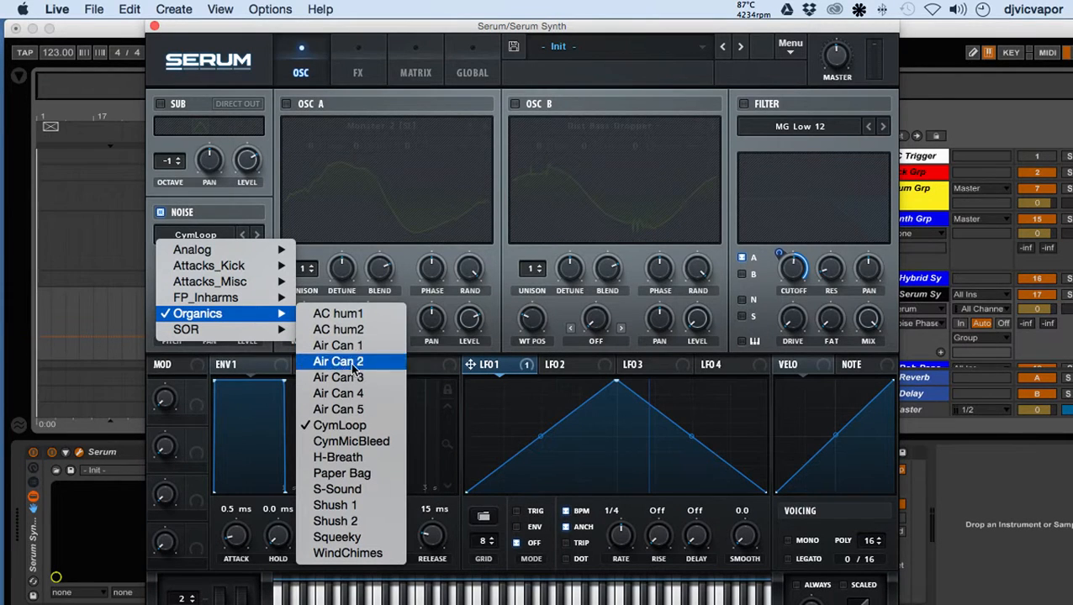
click(345, 474)
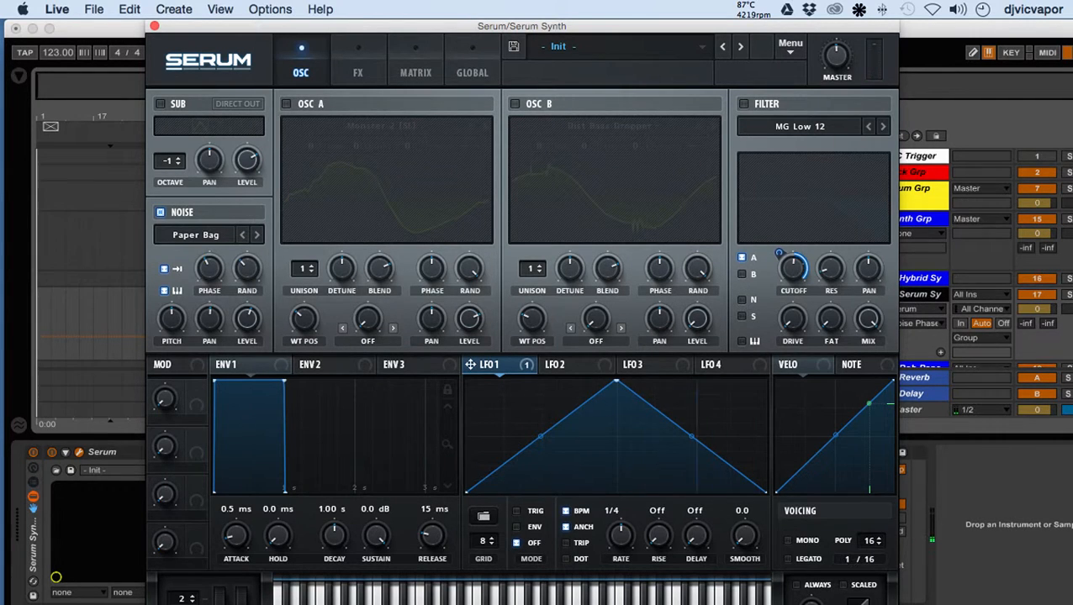
Load the Atmos 11 sample from the SOR category and turn off the noise oscillator.
click(220, 236)
mouse_move(219, 314)
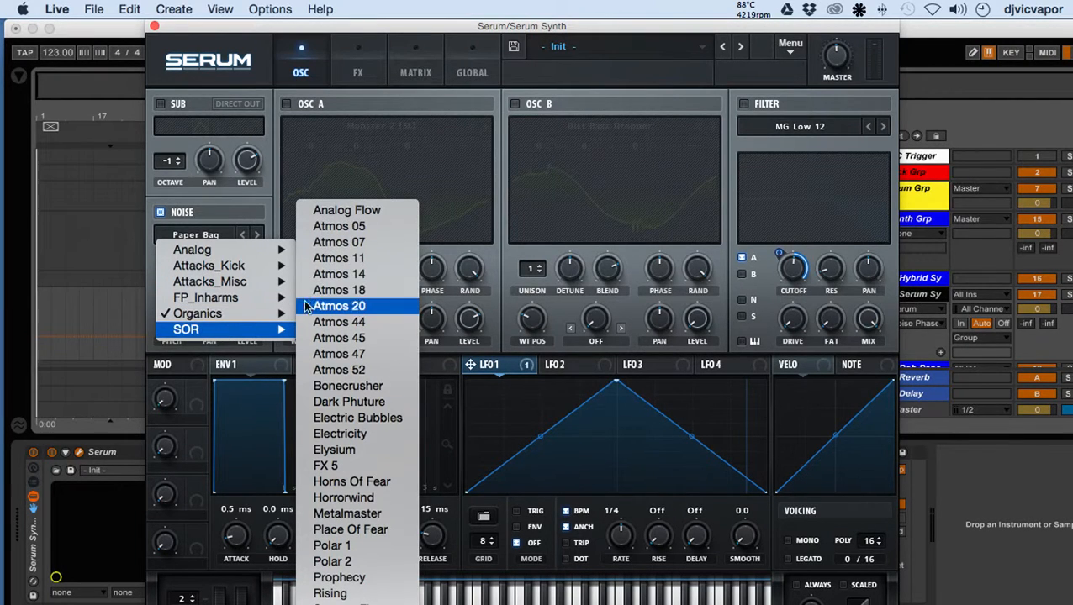
click(332, 262)
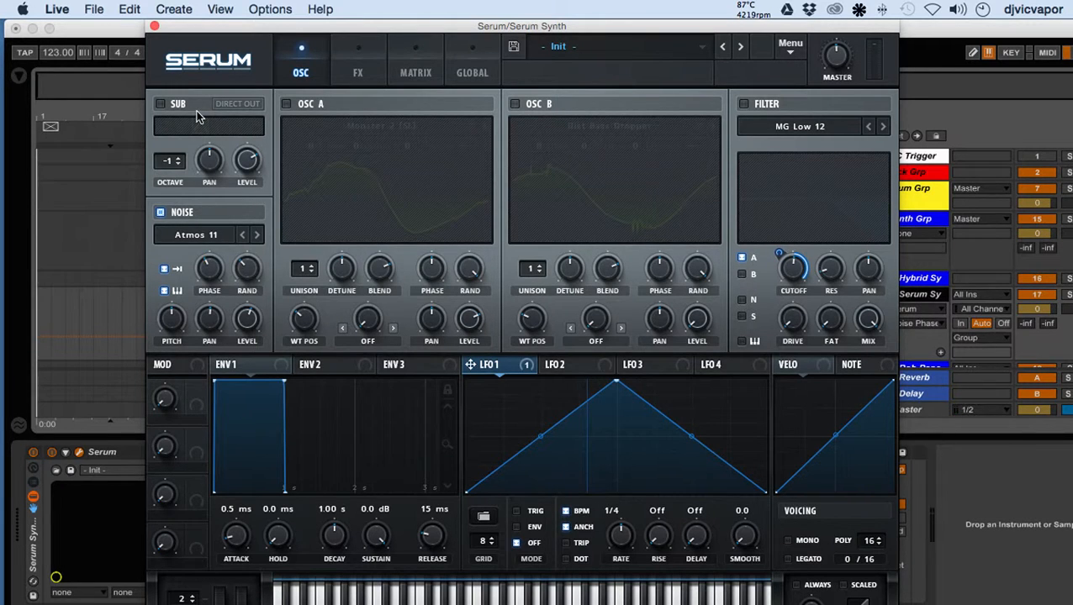
click(162, 213)
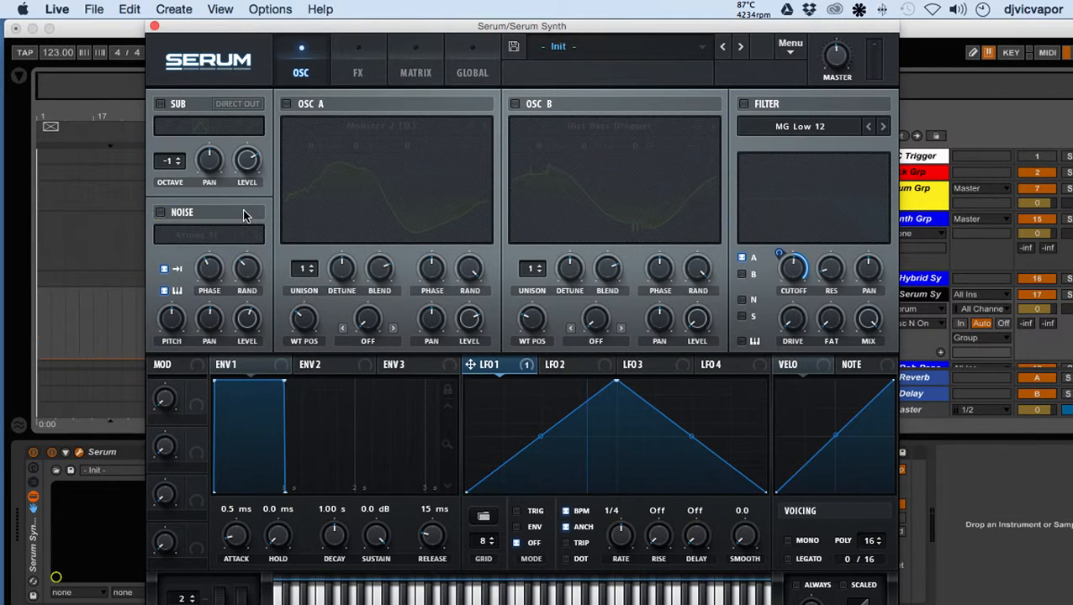